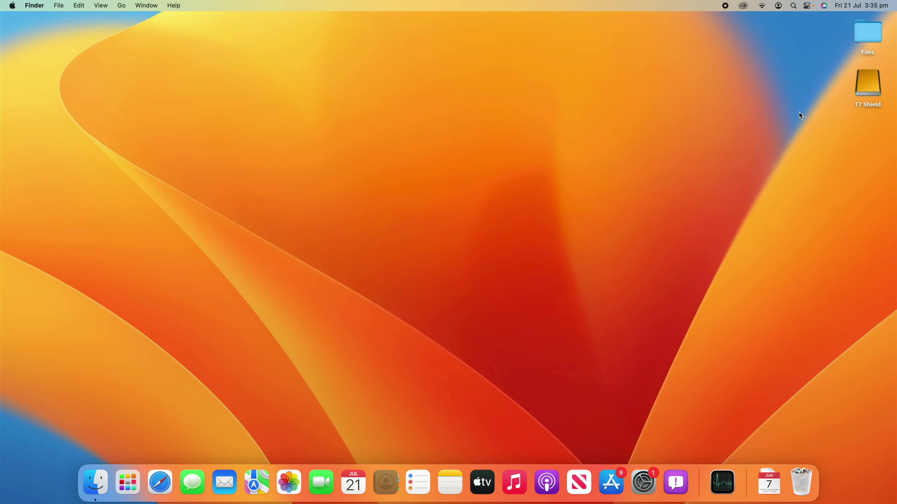
Step: Select and deselect the Files folder and T7 Shield drive, then fan open the Downloads stack
{"action": "left_click", "coordinate": [864, 27]}
{"action": "left_click", "coordinate": [875, 91]}
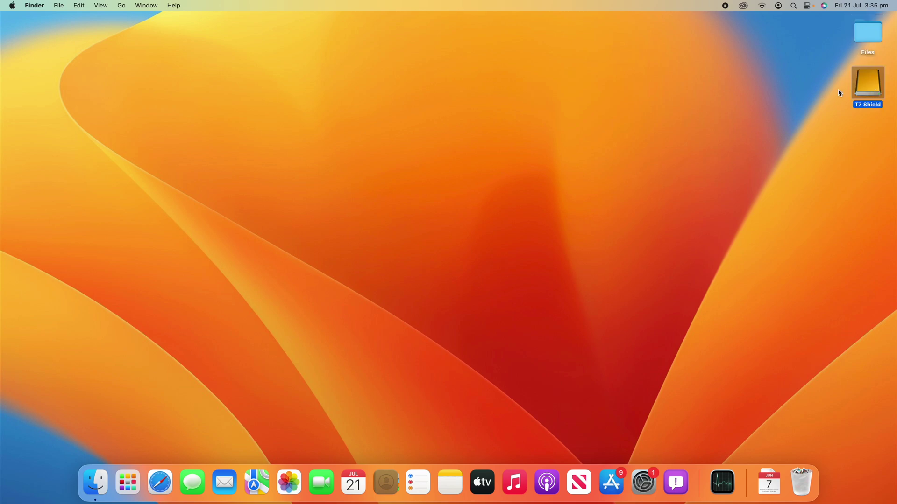
{"action": "left_click", "coordinate": [801, 94]}
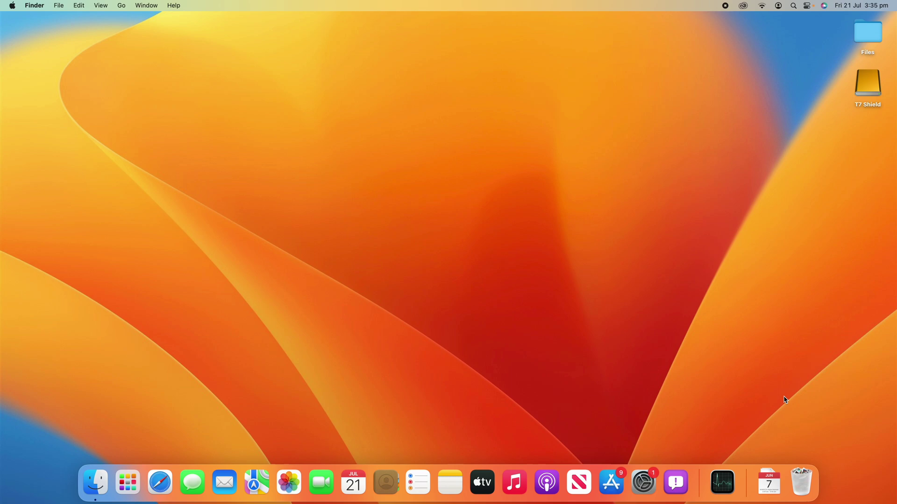
{"action": "left_click", "coordinate": [772, 484]}
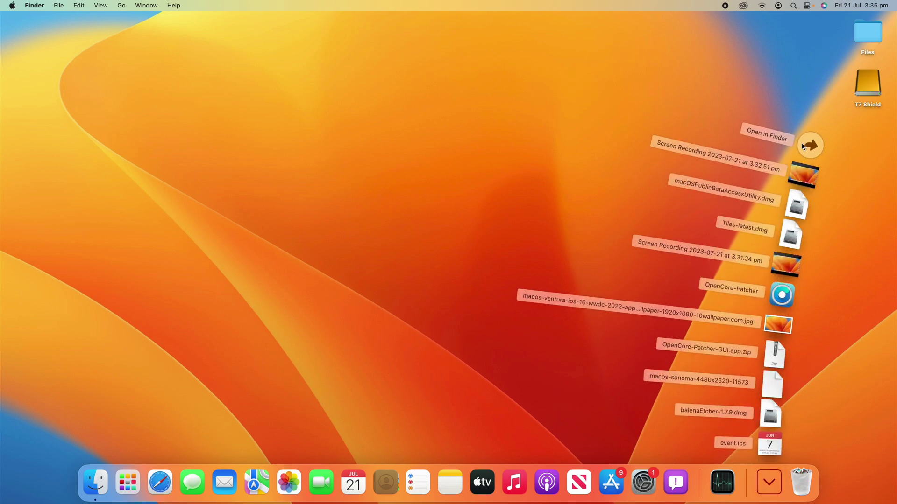
Step: Open Downloads in a window and drag both screen recordings, OpenCore-Patcher and macOSPublicBetaAccessUtility.dmg onto the desktop
{"action": "left_click", "coordinate": [809, 146]}
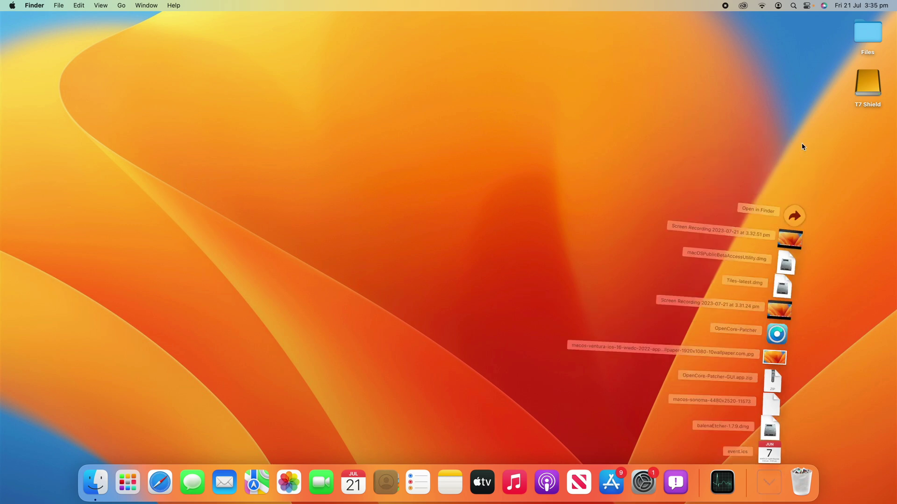
{"action": "left_click", "coordinate": [251, 169]}
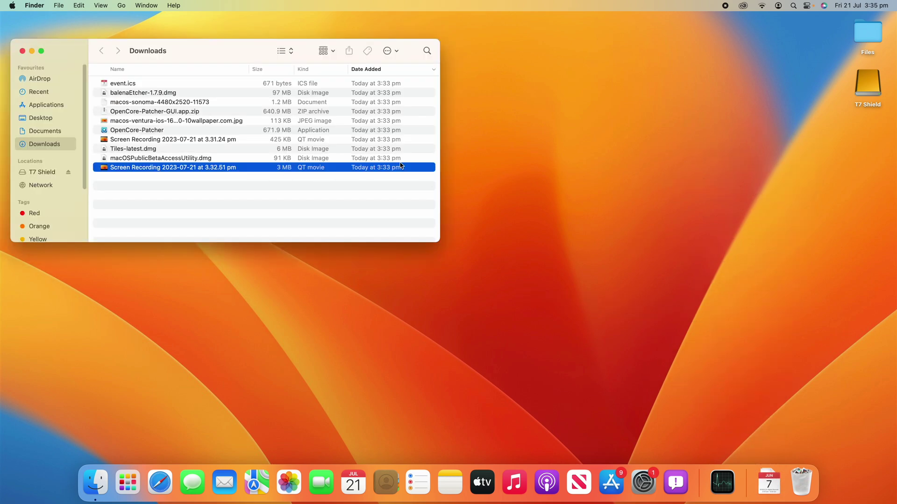
{"action": "key", "text": "super+BackSpace"}
{"action": "left_click_drag", "start_coordinate": [355, 168], "coordinate": [418, 164]}
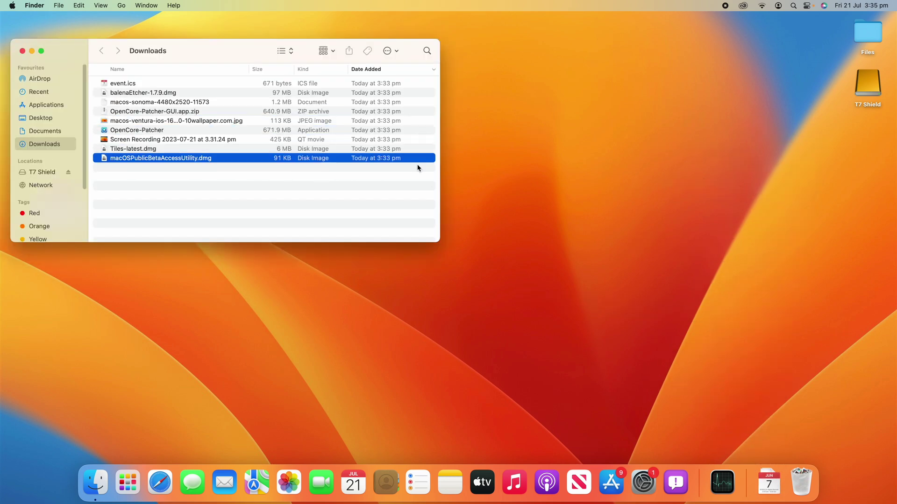
{"action": "left_click_drag", "start_coordinate": [308, 52], "coordinate": [559, 283]}
{"action": "left_click_drag", "start_coordinate": [416, 361], "coordinate": [272, 140]}
{"action": "left_click_drag", "start_coordinate": [454, 362], "coordinate": [575, 155]}
{"action": "left_click_drag", "start_coordinate": [437, 370], "coordinate": [272, 243]}
{"action": "left_click_drag", "start_coordinate": [467, 376], "coordinate": [444, 312]}
{"action": "left_click", "coordinate": [461, 371]}
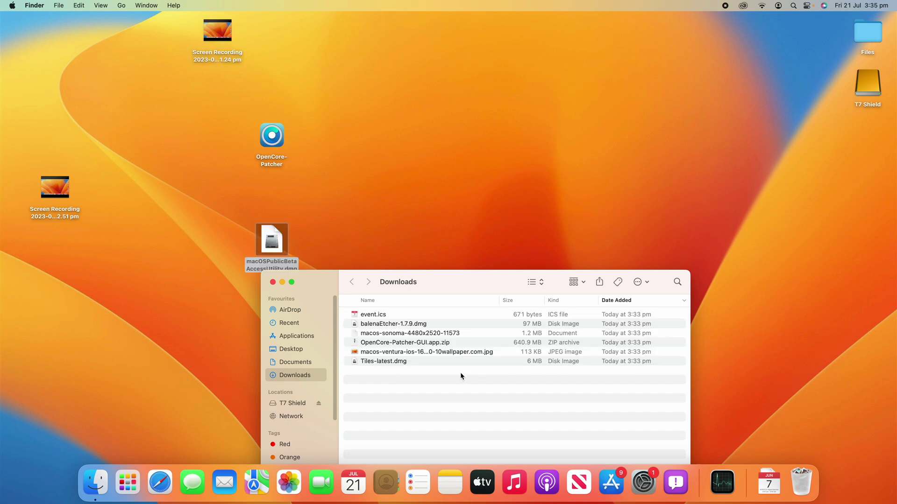
Step: Drag the macos-ventura jpg, Tiles-latest.dmg, event.ics, balenaEtcher-1.7.9.dmg, OpenCore zip and macos-sonoma onto the desktop
{"action": "left_click_drag", "start_coordinate": [462, 351], "coordinate": [218, 192]}
{"action": "left_click", "coordinate": [488, 354]}
{"action": "left_click_drag", "start_coordinate": [487, 357], "coordinate": [603, 233]}
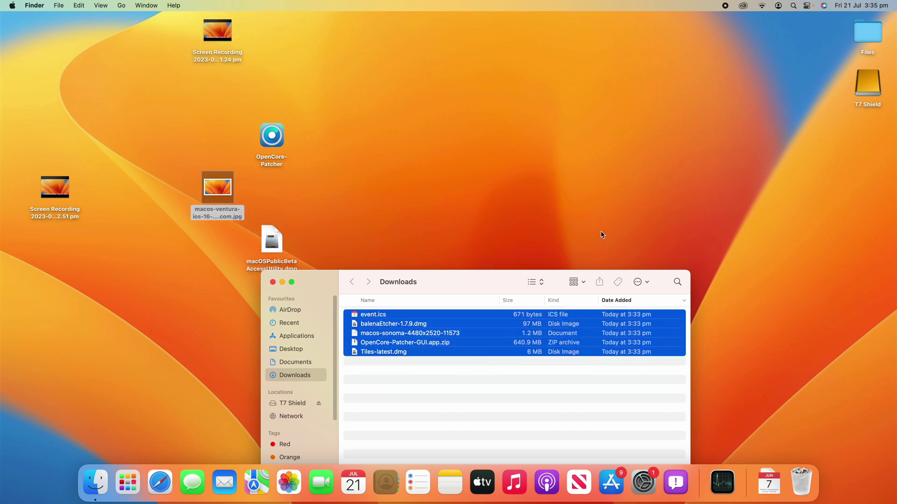
{"action": "left_click", "coordinate": [501, 352]}
{"action": "left_click_drag", "start_coordinate": [500, 352], "coordinate": [602, 145]}
{"action": "left_click", "coordinate": [397, 316]}
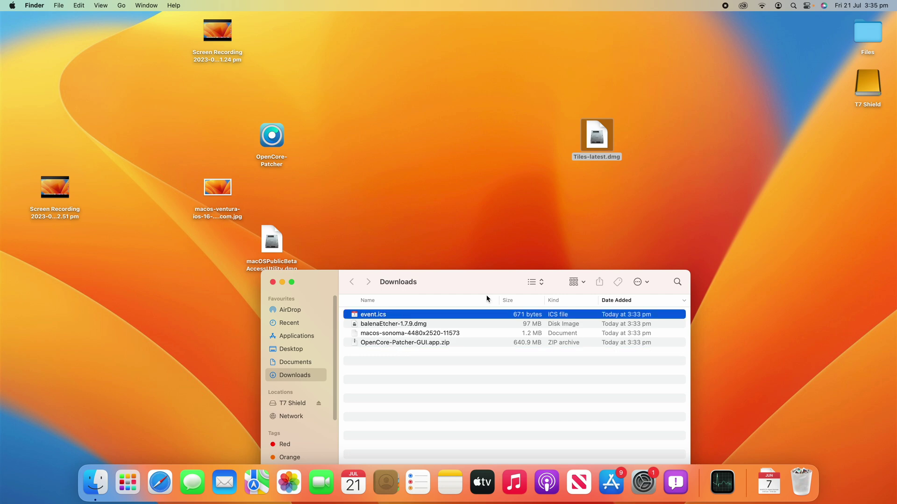
{"action": "left_click_drag", "start_coordinate": [430, 317], "coordinate": [387, 247]}
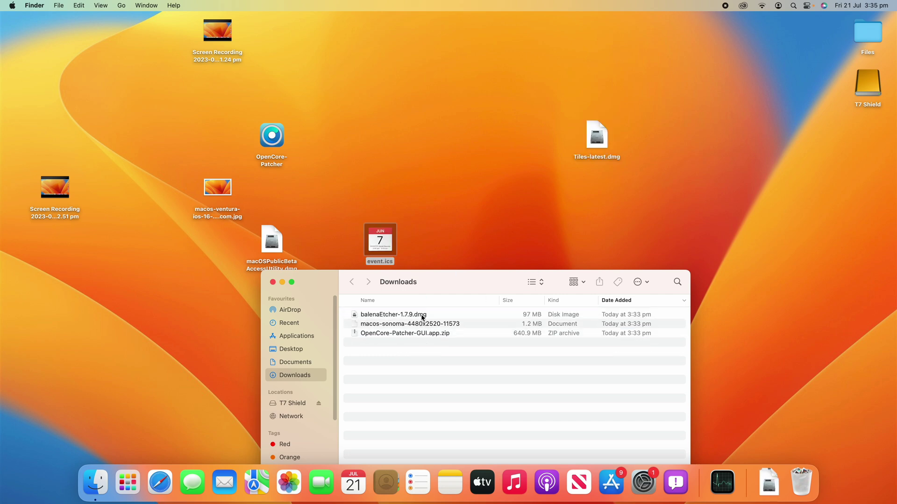
{"action": "left_click_drag", "start_coordinate": [420, 316], "coordinate": [434, 242]}
{"action": "left_click", "coordinate": [528, 325]}
{"action": "left_click", "coordinate": [528, 314], "text": "shift"}
{"action": "left_click_drag", "start_coordinate": [528, 315], "coordinate": [755, 314]}
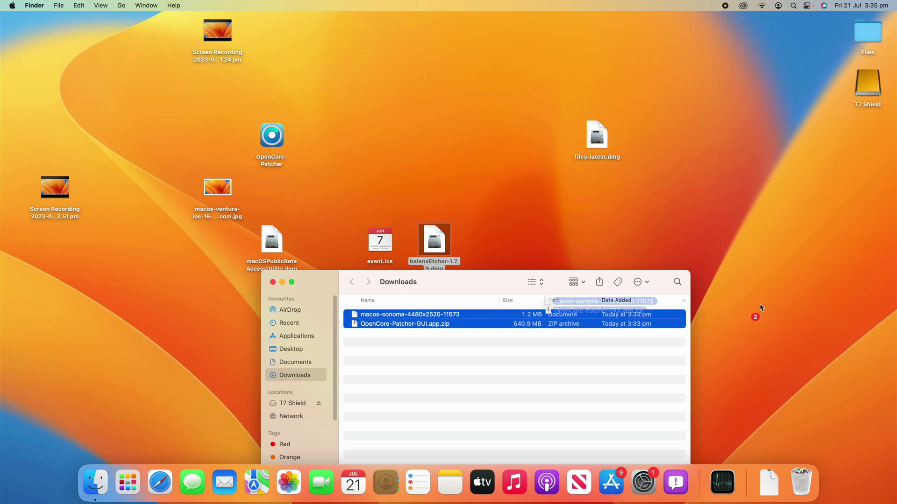
Step: Close the Downloads window, rearrange the loose icons, and move T7 Shield and Files inward
{"action": "left_click", "coordinate": [273, 282]}
{"action": "left_click_drag", "start_coordinate": [380, 296], "coordinate": [736, 301]}
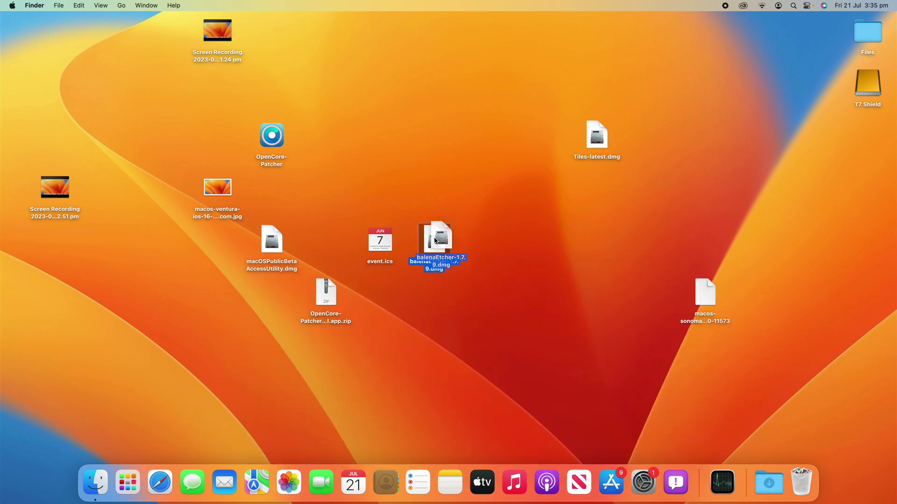
{"action": "left_click_drag", "start_coordinate": [434, 241], "coordinate": [489, 240]}
{"action": "left_click_drag", "start_coordinate": [380, 241], "coordinate": [434, 345]}
{"action": "left_click_drag", "start_coordinate": [278, 244], "coordinate": [441, 139]}
{"action": "left_click_drag", "start_coordinate": [275, 138], "coordinate": [330, 138]}
{"action": "left_click", "coordinate": [209, 204]}
{"action": "left_click_drag", "start_coordinate": [208, 205], "coordinate": [209, 256]}
{"action": "left_click", "coordinate": [211, 285]}
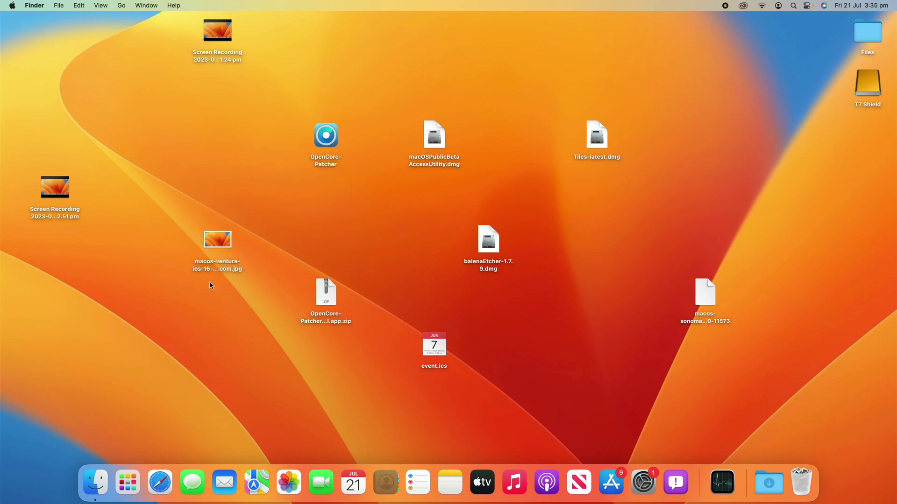
{"action": "left_click_drag", "start_coordinate": [867, 87], "coordinate": [813, 86]}
{"action": "left_click_drag", "start_coordinate": [867, 33], "coordinate": [705, 195]}
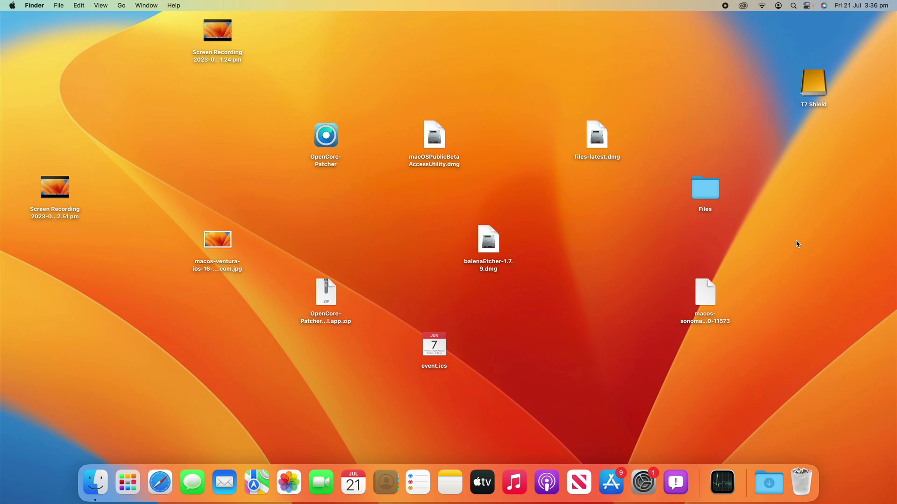
Step: Right-click an empty spot on the desktop to show its Stacks, Sort By and Clean Up options
{"action": "right_click", "coordinate": [797, 244]}
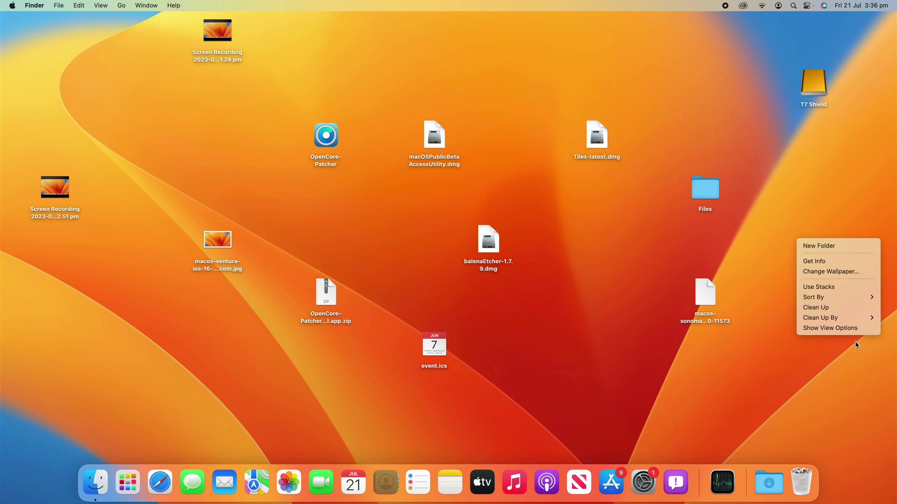
Step: Turn on Use Stacks, then expand and collapse the Movies and Other stacks
{"action": "left_click", "coordinate": [859, 292]}
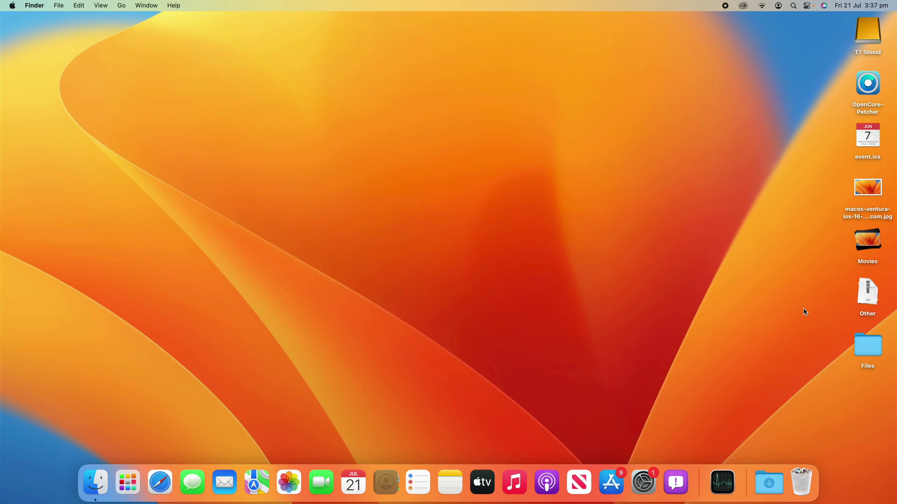
{"action": "left_click", "coordinate": [861, 249]}
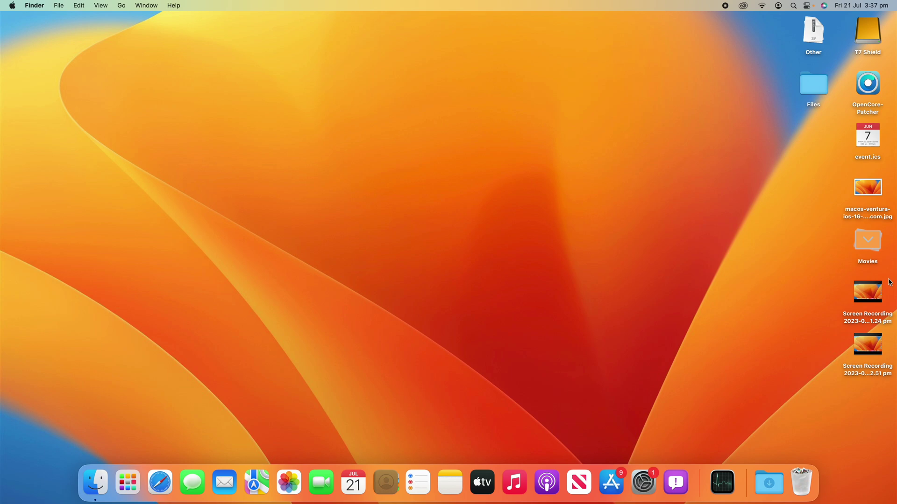
{"action": "left_click", "coordinate": [874, 248]}
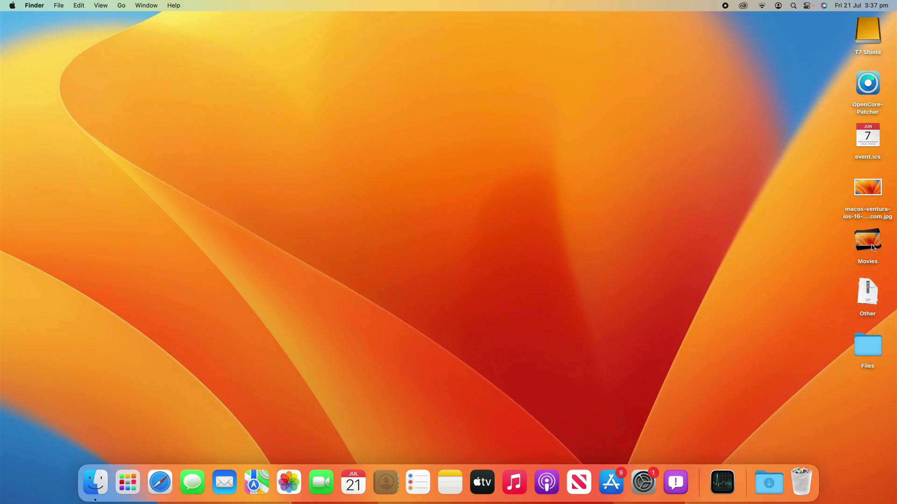
{"action": "left_click", "coordinate": [867, 295]}
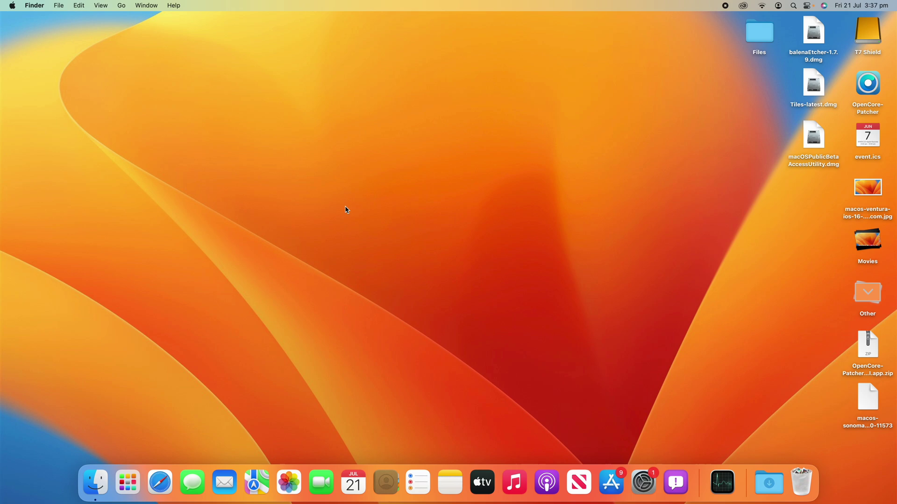
{"action": "left_click", "coordinate": [870, 299]}
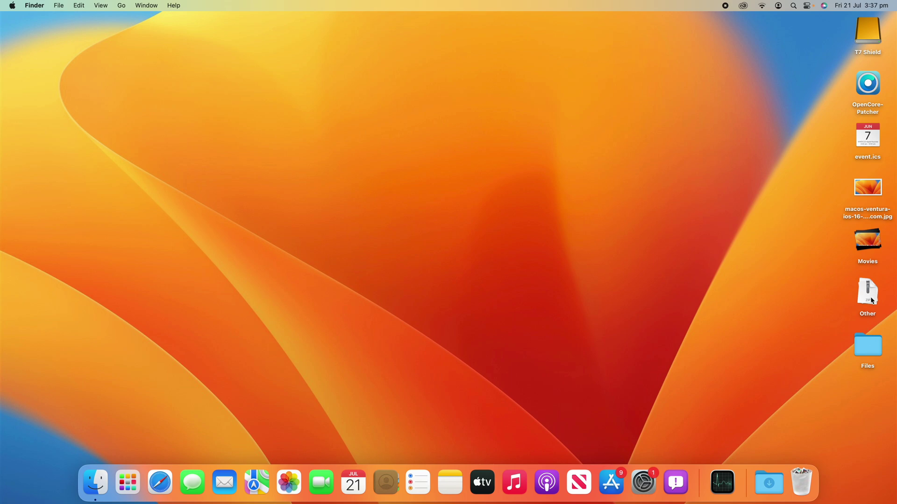
Step: Turn stacks off and nudge Tiles-latest.dmg, Files, T7 Shield, the dmgs, recordings and jpg around
{"action": "right_click", "coordinate": [756, 254]}
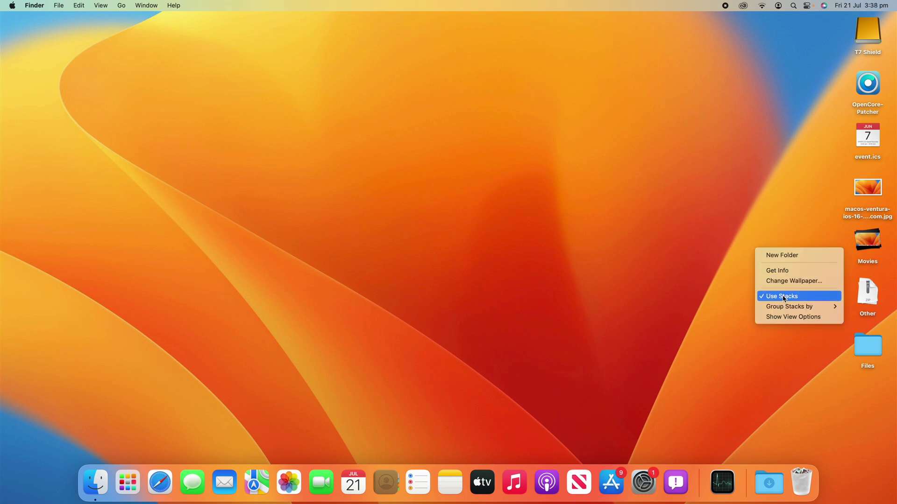
{"action": "left_click", "coordinate": [785, 297]}
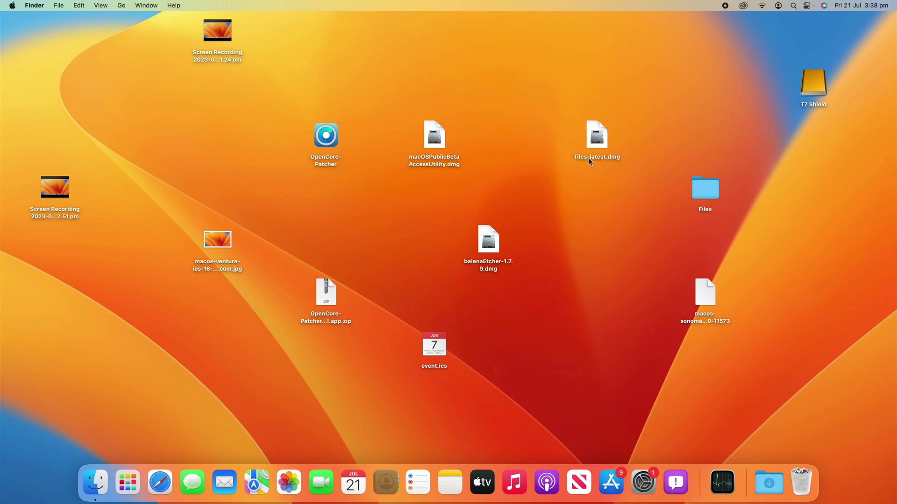
{"action": "left_click_drag", "start_coordinate": [591, 162], "coordinate": [611, 119]}
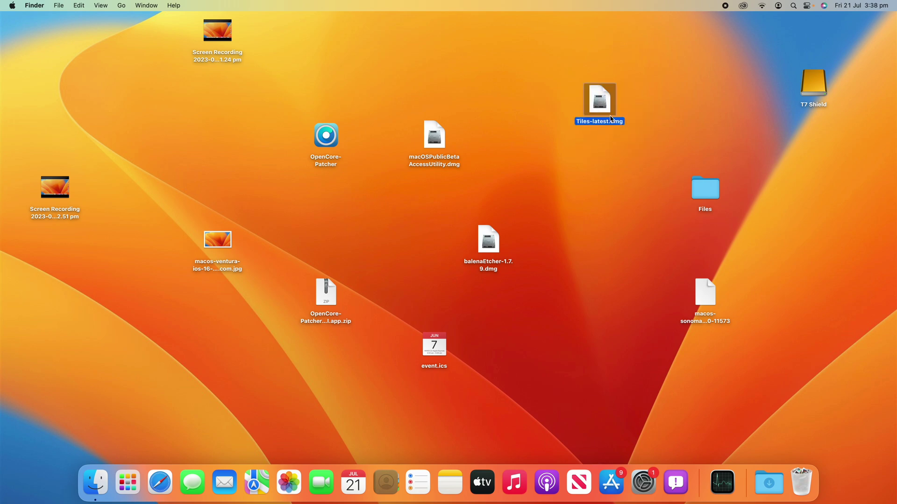
{"action": "left_click_drag", "start_coordinate": [709, 191], "coordinate": [752, 164]}
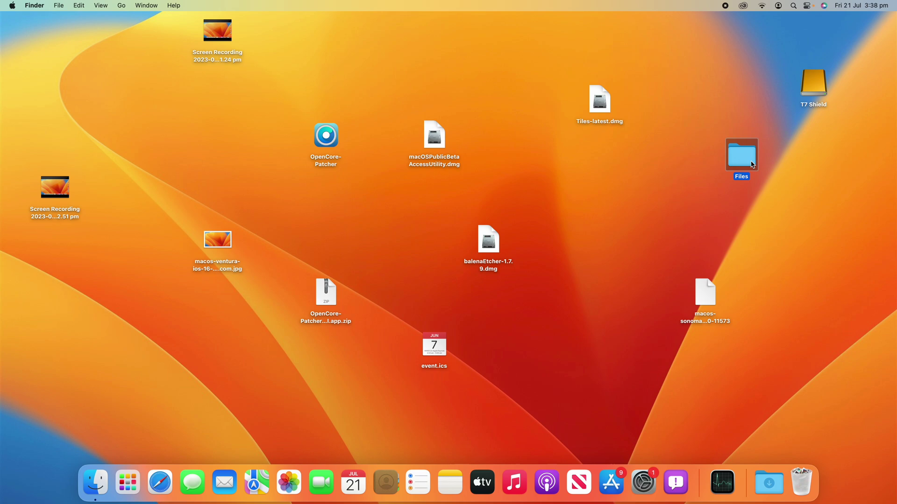
{"action": "left_click_drag", "start_coordinate": [815, 87], "coordinate": [799, 96]}
{"action": "left_click_drag", "start_coordinate": [607, 108], "coordinate": [606, 114]}
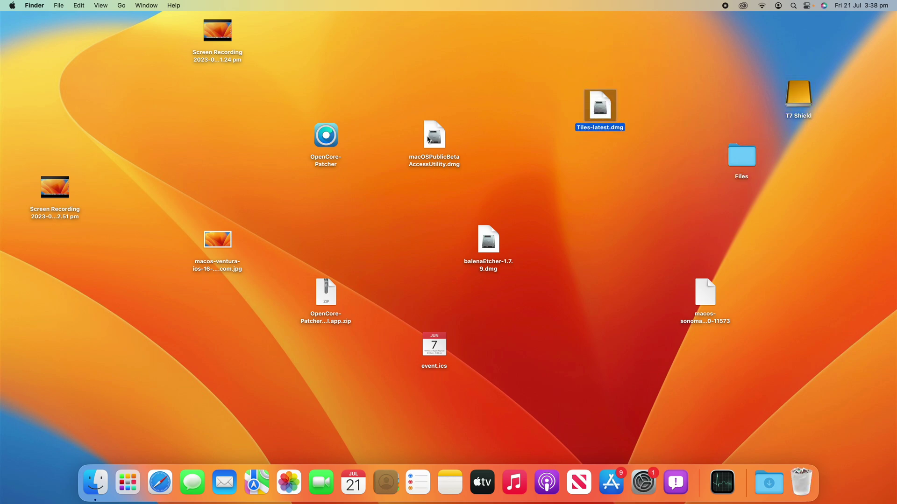
{"action": "left_click_drag", "start_coordinate": [429, 139], "coordinate": [444, 113]}
{"action": "left_click_drag", "start_coordinate": [329, 136], "coordinate": [325, 120]}
{"action": "left_click_drag", "start_coordinate": [218, 31], "coordinate": [218, 78]}
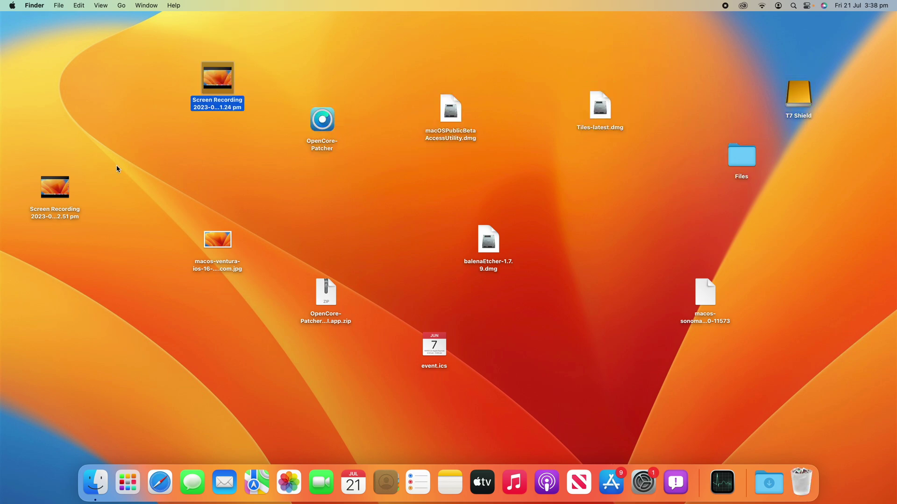
{"action": "left_click_drag", "start_coordinate": [54, 187], "coordinate": [111, 164]}
{"action": "left_click_drag", "start_coordinate": [218, 241], "coordinate": [218, 207]}
Step: Reshuffle the OpenCore zip, balenaEtcher, event.ics, macos-sonoma and Files across the middle of the desktop
{"action": "left_click", "coordinate": [328, 302]}
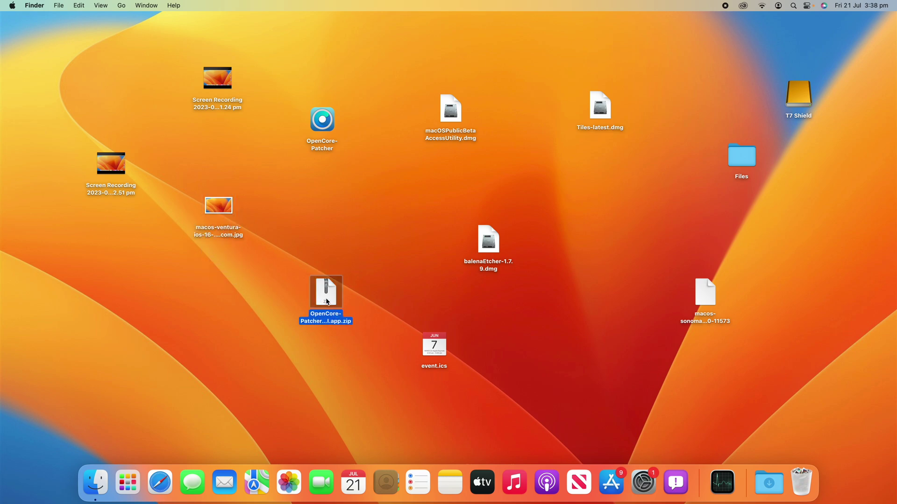
{"action": "left_click_drag", "start_coordinate": [327, 301], "coordinate": [358, 302]}
{"action": "left_click_drag", "start_coordinate": [474, 263], "coordinate": [452, 238]}
{"action": "left_click_drag", "start_coordinate": [356, 297], "coordinate": [232, 370]}
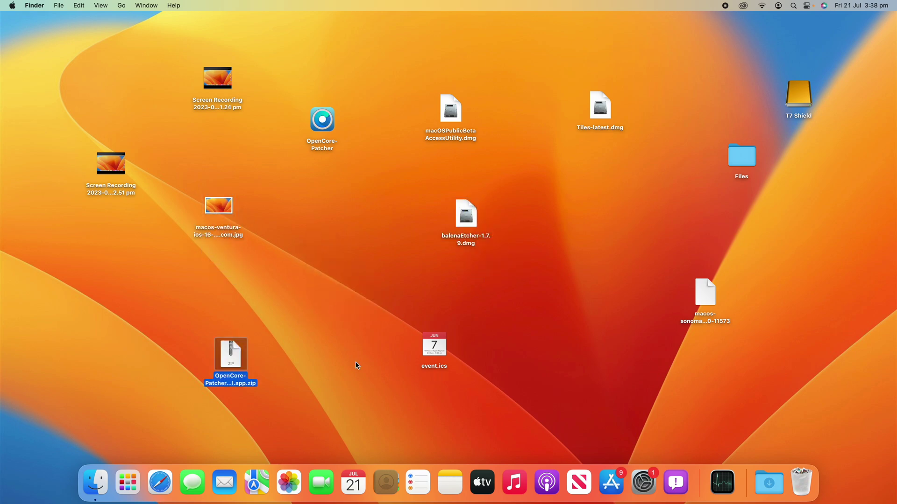
{"action": "left_click_drag", "start_coordinate": [438, 348], "coordinate": [514, 290]}
{"action": "left_click_drag", "start_coordinate": [467, 215], "coordinate": [382, 191]}
{"action": "left_click_drag", "start_coordinate": [514, 287], "coordinate": [593, 267]}
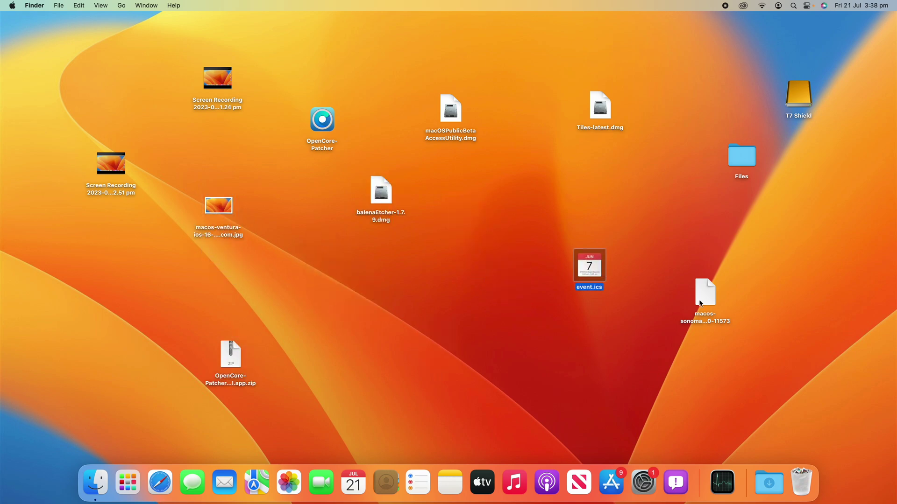
{"action": "left_click_drag", "start_coordinate": [700, 303], "coordinate": [756, 235]}
{"action": "left_click_drag", "start_coordinate": [739, 168], "coordinate": [644, 210]}
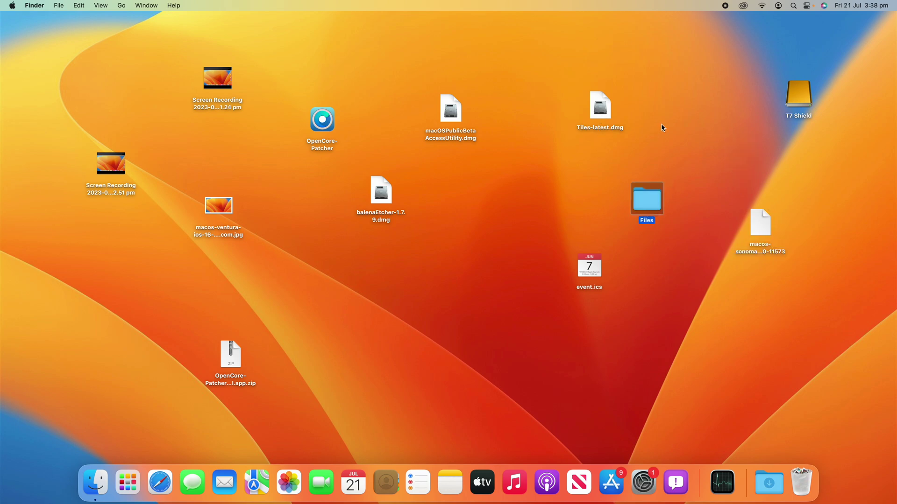
Step: Build a right-edge column: T7 Shield, Tiles-latest.dmg, macos-sonoma, Files, event.ics, macOSPublicBeta dmg, balenaEtcher
{"action": "left_click_drag", "start_coordinate": [796, 114], "coordinate": [867, 46]}
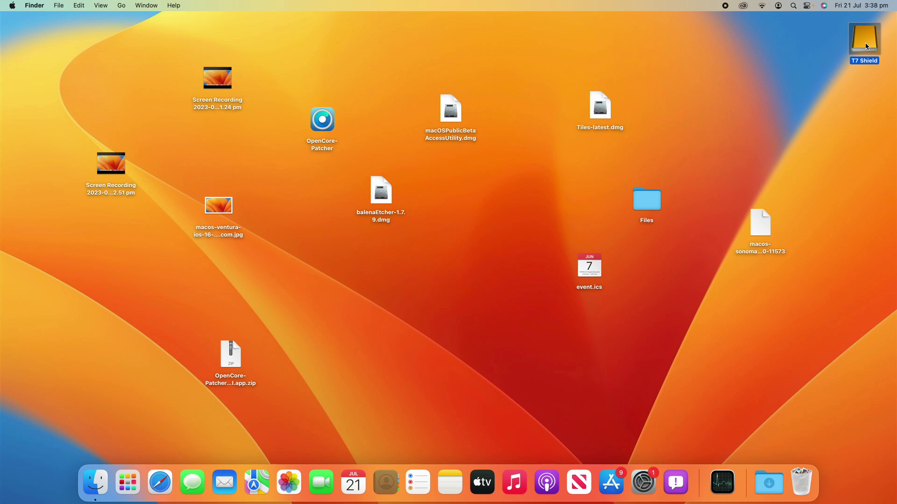
{"action": "left_click_drag", "start_coordinate": [601, 108], "coordinate": [864, 90]}
{"action": "left_click_drag", "start_coordinate": [761, 223], "coordinate": [861, 137]}
{"action": "left_click_drag", "start_coordinate": [647, 200], "coordinate": [855, 200]}
{"action": "left_click_drag", "start_coordinate": [589, 267], "coordinate": [870, 241]}
{"action": "left_click", "coordinate": [607, 196]}
{"action": "left_click_drag", "start_coordinate": [832, 310], "coordinate": [883, 40]}
{"action": "left_click_drag", "start_coordinate": [457, 112], "coordinate": [865, 292]}
{"action": "left_click_drag", "start_coordinate": [386, 202], "coordinate": [876, 353]}
{"action": "left_click", "coordinate": [791, 363]}
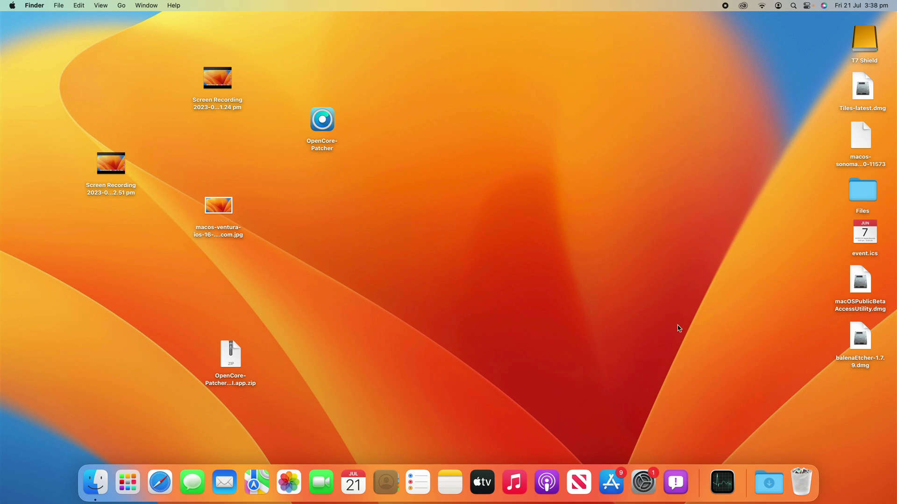
Step: Add OpenCore-Patcher to that column and start a second column with the zip, Screen Recording 1.24 and jpg
{"action": "left_click_drag", "start_coordinate": [331, 122], "coordinate": [867, 396]}
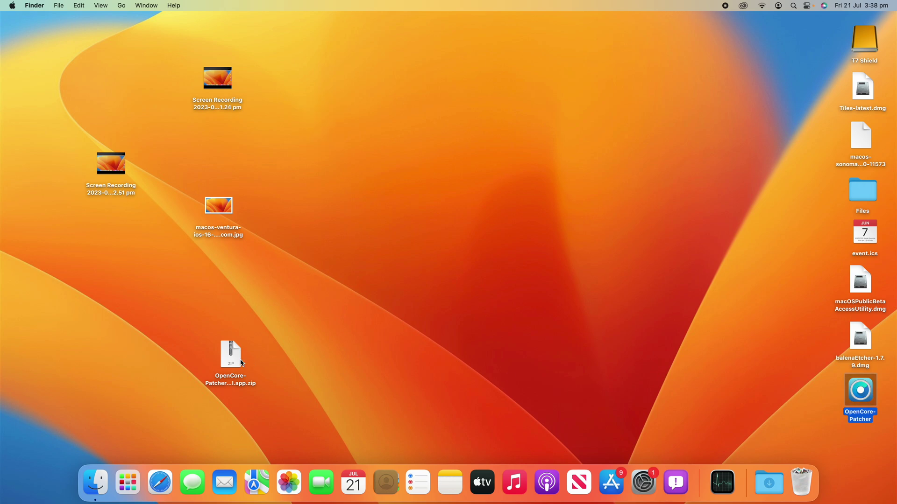
{"action": "left_click_drag", "start_coordinate": [241, 362], "coordinate": [808, 42]}
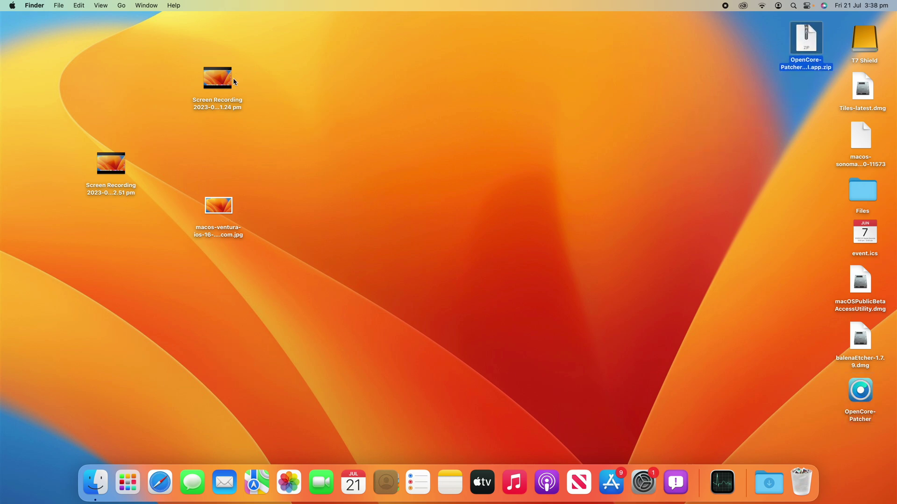
{"action": "left_click_drag", "start_coordinate": [234, 82], "coordinate": [822, 96]}
{"action": "left_click_drag", "start_coordinate": [227, 206], "coordinate": [815, 148]}
{"action": "left_click_drag", "start_coordinate": [110, 164], "coordinate": [802, 214]}
Step: Run Clean Up from the desktop menu to align the icons into two even columns
{"action": "right_click", "coordinate": [619, 205]}
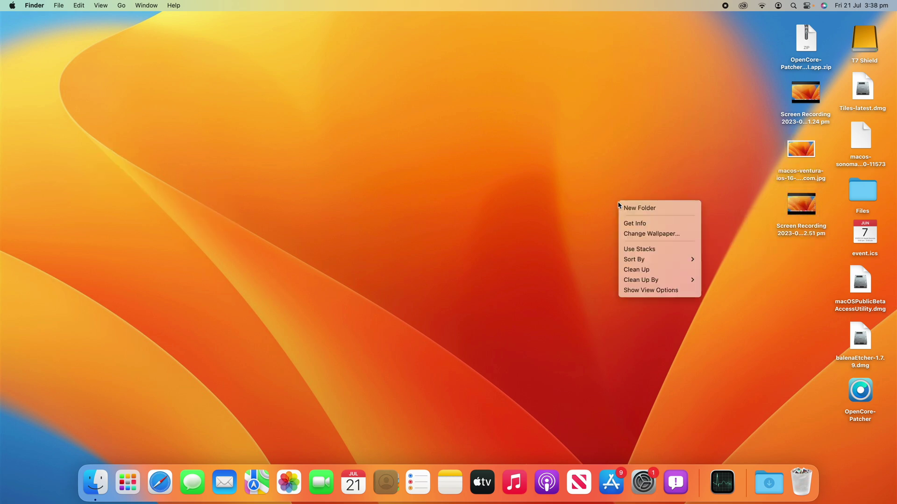
{"action": "left_click", "coordinate": [649, 271]}
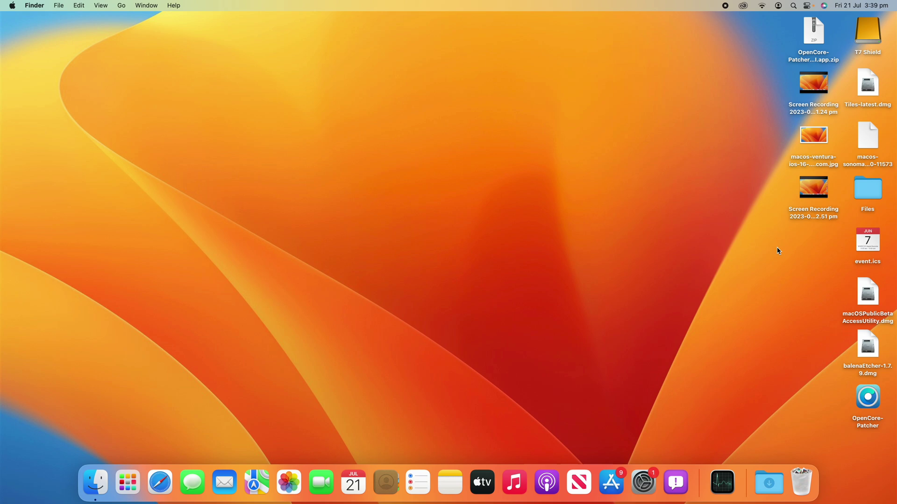
Step: Set Sort By to Snap to Grid and move Screen Recording 2.51, the jpg and Screen Recording 1.24 into a new column
{"action": "right_click", "coordinate": [557, 163]}
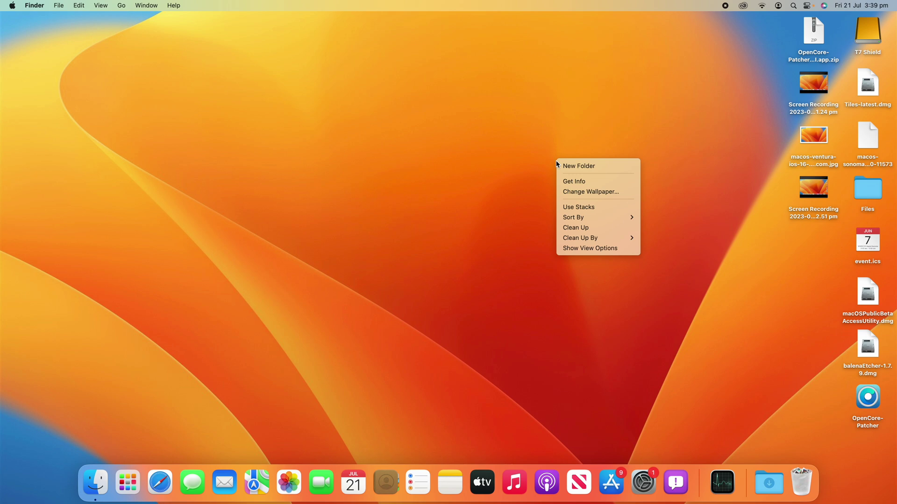
{"action": "mouse_move", "coordinate": [607, 218]}
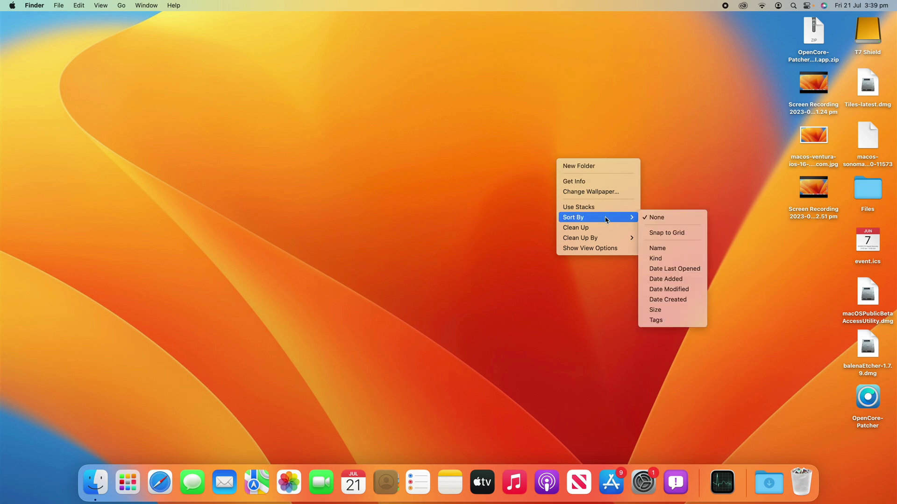
{"action": "left_click", "coordinate": [664, 233]}
{"action": "left_click_drag", "start_coordinate": [824, 196], "coordinate": [716, 195]}
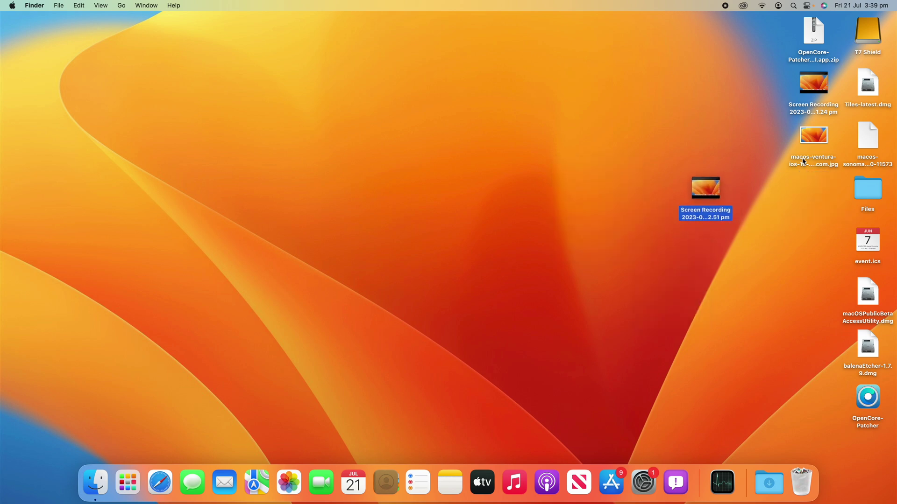
{"action": "left_click_drag", "start_coordinate": [814, 135], "coordinate": [705, 136]}
{"action": "left_click_drag", "start_coordinate": [813, 84], "coordinate": [780, 158]}
{"action": "left_click_drag", "start_coordinate": [705, 136], "coordinate": [706, 83]}
{"action": "left_click_drag", "start_coordinate": [814, 136], "coordinate": [805, 82]}
Step: Reposition Tiles-latest.dmg, macos-sonoma, event.ics, the macOSPublicBeta dmg, balenaEtcher and OpenCore-Patcher in the grid
{"action": "left_click_drag", "start_coordinate": [857, 98], "coordinate": [747, 201]}
{"action": "left_click_drag", "start_coordinate": [868, 137], "coordinate": [813, 245]}
{"action": "left_click_drag", "start_coordinate": [868, 186], "coordinate": [705, 295]}
{"action": "left_click_drag", "start_coordinate": [868, 243], "coordinate": [765, 343]}
{"action": "left_click_drag", "start_coordinate": [843, 319], "coordinate": [747, 411]}
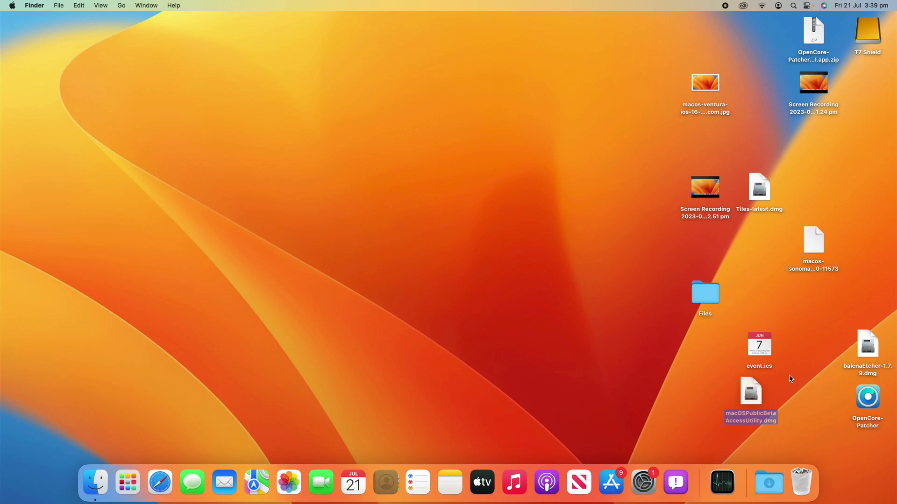
{"action": "left_click_drag", "start_coordinate": [869, 355], "coordinate": [822, 310]}
{"action": "left_click_drag", "start_coordinate": [868, 397], "coordinate": [868, 86]}
Step: Stack Tiles, macos-sonoma, balenaEtcher, event.ics and macOSPublicBeta on the right; jpg, Screen Recording 2.51 and Files beside
{"action": "left_click_drag", "start_coordinate": [813, 84], "coordinate": [870, 145]}
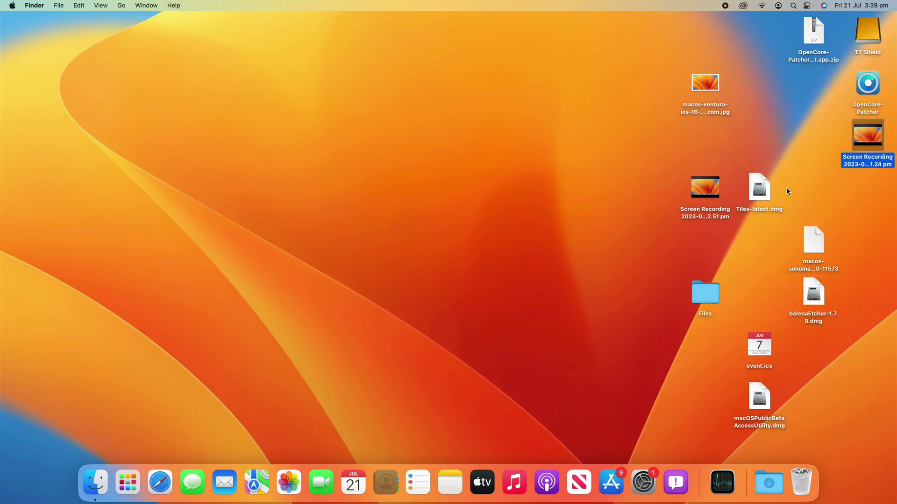
{"action": "left_click_drag", "start_coordinate": [760, 189], "coordinate": [868, 191]}
{"action": "left_click_drag", "start_coordinate": [806, 250], "coordinate": [860, 252]}
{"action": "left_click_drag", "start_coordinate": [814, 292], "coordinate": [867, 294]}
{"action": "left_click_drag", "start_coordinate": [758, 345], "coordinate": [867, 348]}
{"action": "left_click_drag", "start_coordinate": [768, 404], "coordinate": [868, 404]}
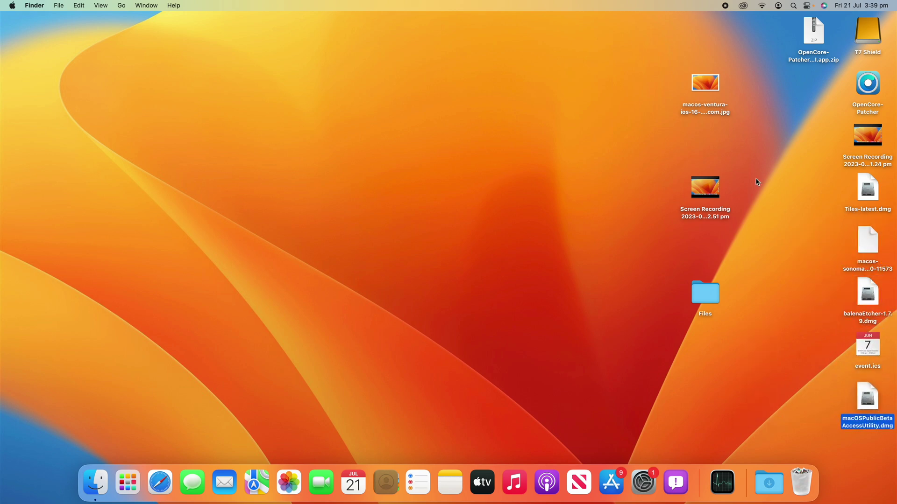
{"action": "left_click_drag", "start_coordinate": [706, 84], "coordinate": [813, 85]}
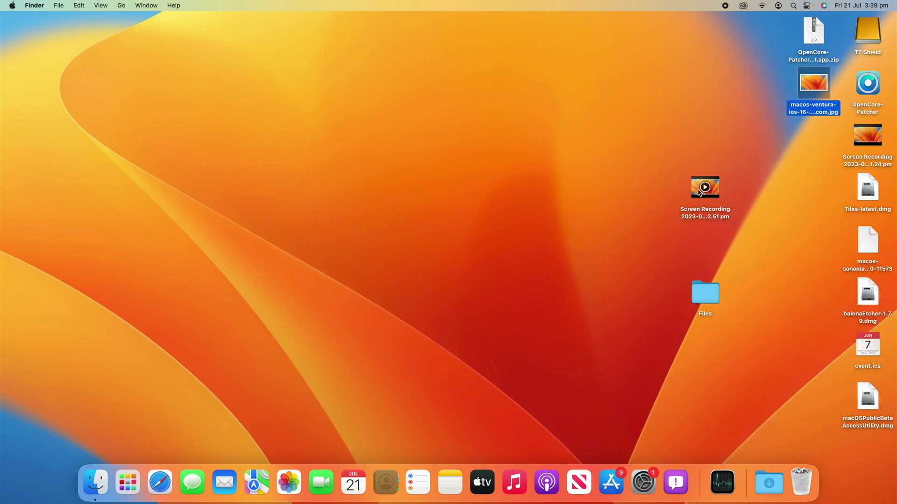
{"action": "left_click_drag", "start_coordinate": [705, 187], "coordinate": [814, 138]}
{"action": "left_click_drag", "start_coordinate": [705, 293], "coordinate": [816, 201]}
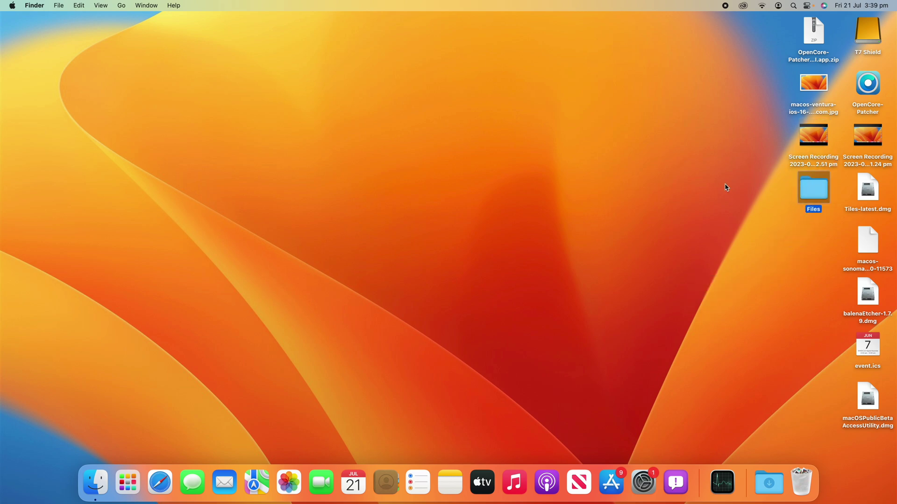
{"action": "left_click", "coordinate": [726, 188]}
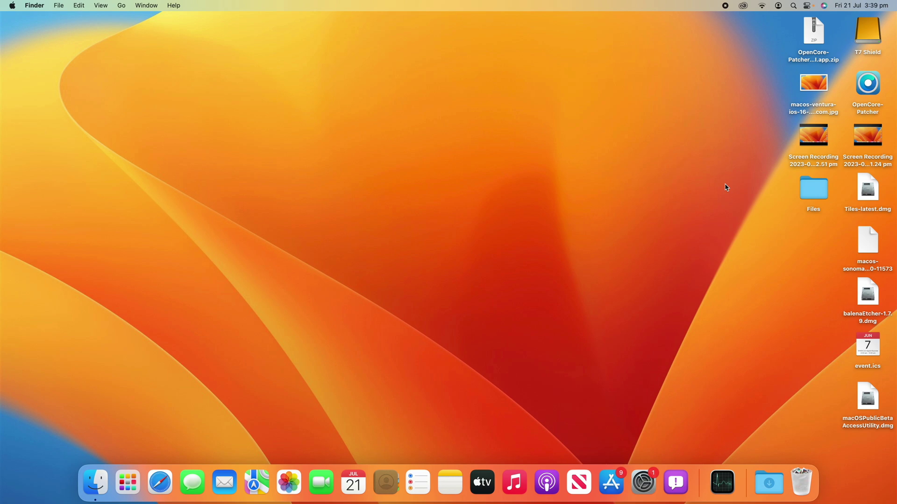
{"action": "right_click", "coordinate": [673, 176]}
{"action": "mouse_move", "coordinate": [691, 230]}
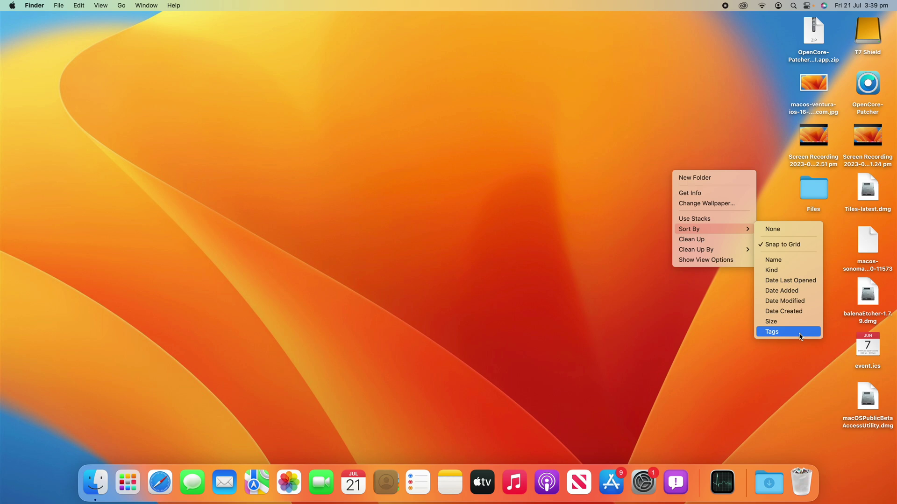
Step: Clean up the desktop icons by Name, then by Date Modified
{"action": "mouse_move", "coordinate": [725, 249]}
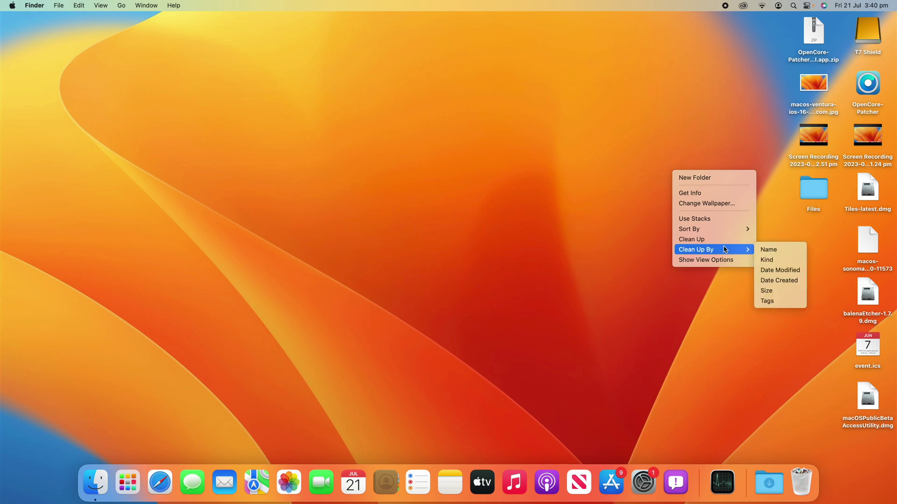
{"action": "left_click", "coordinate": [793, 250]}
{"action": "right_click", "coordinate": [710, 216]}
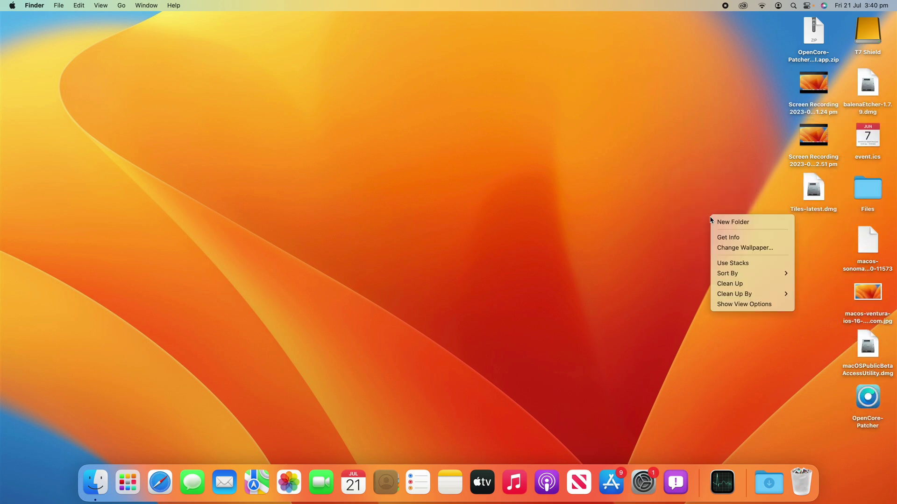
{"action": "mouse_move", "coordinate": [786, 297]}
{"action": "left_click", "coordinate": [817, 314]}
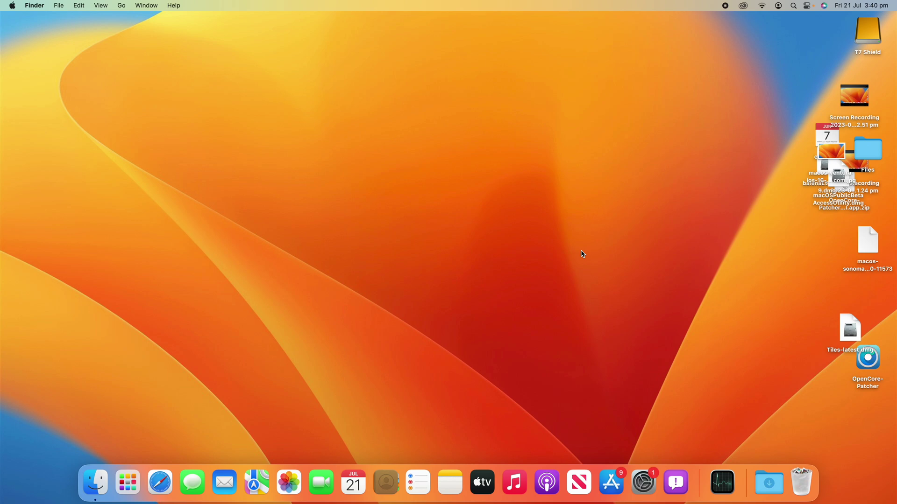
Step: Sort the desktop icons by Kind, then by Size
{"action": "right_click", "coordinate": [582, 249]}
{"action": "mouse_move", "coordinate": [647, 307]}
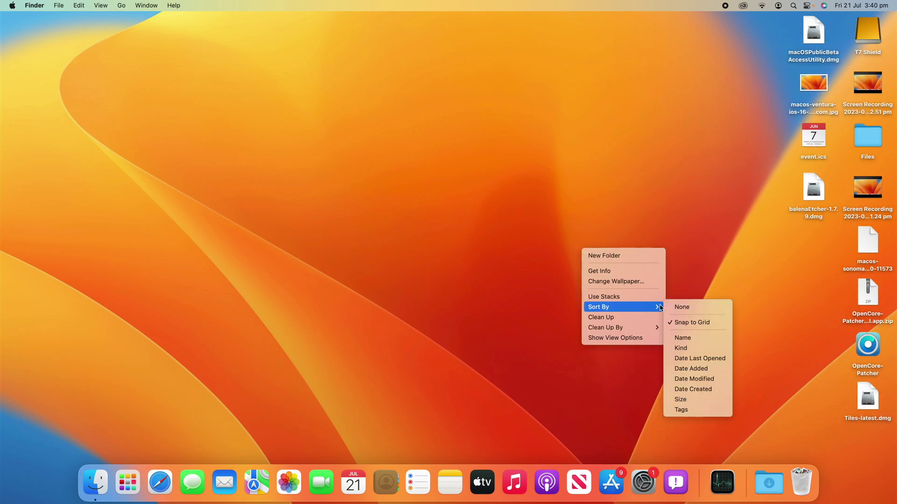
{"action": "left_click", "coordinate": [682, 348]}
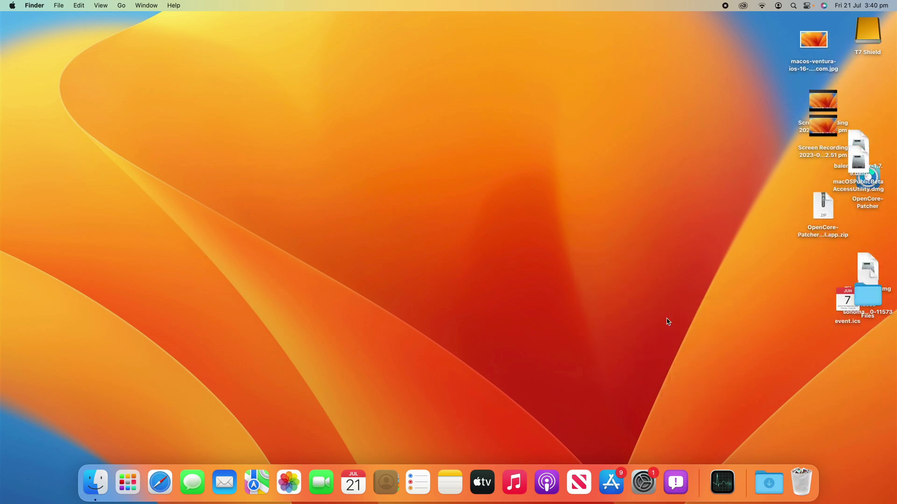
{"action": "right_click", "coordinate": [588, 269]}
{"action": "mouse_move", "coordinate": [652, 329]}
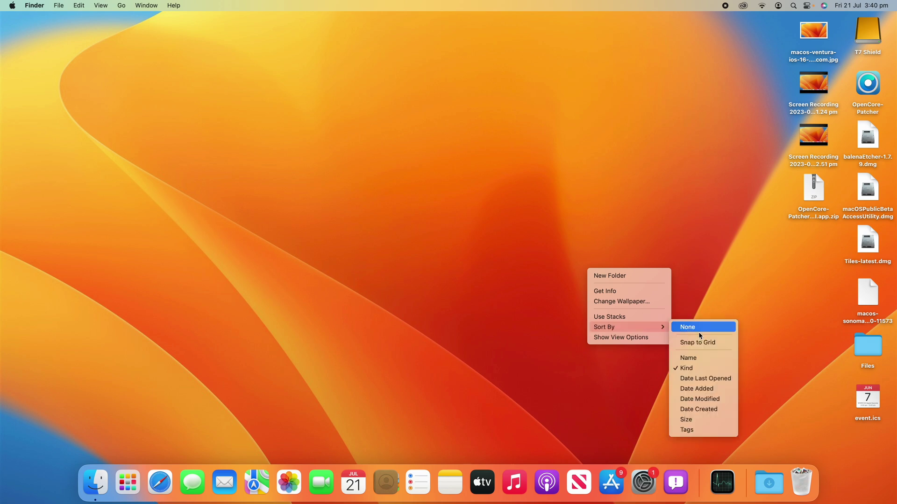
{"action": "left_click", "coordinate": [695, 419]}
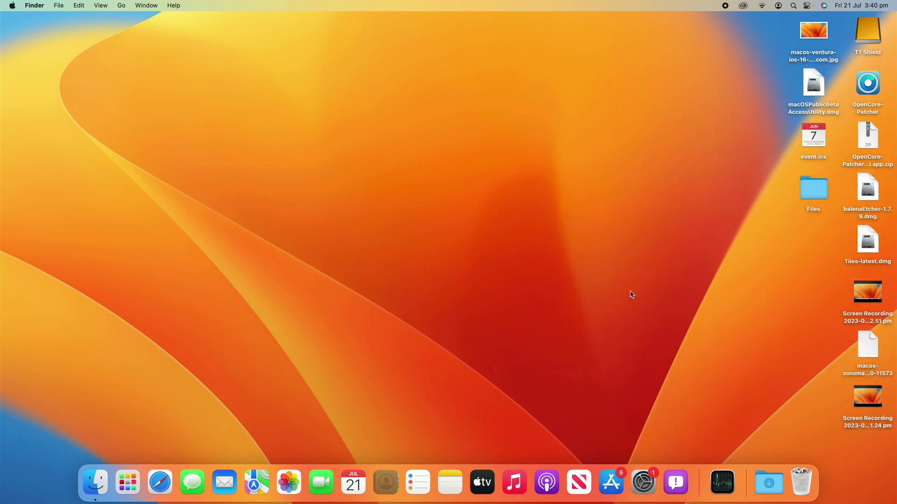
Step: Restore event.ics after accidentally trashing it, and try dragging the zip and macOSPublicBeta dmg out of place
{"action": "left_click", "coordinate": [811, 140]}
{"action": "key", "text": "super+BackSpace"}
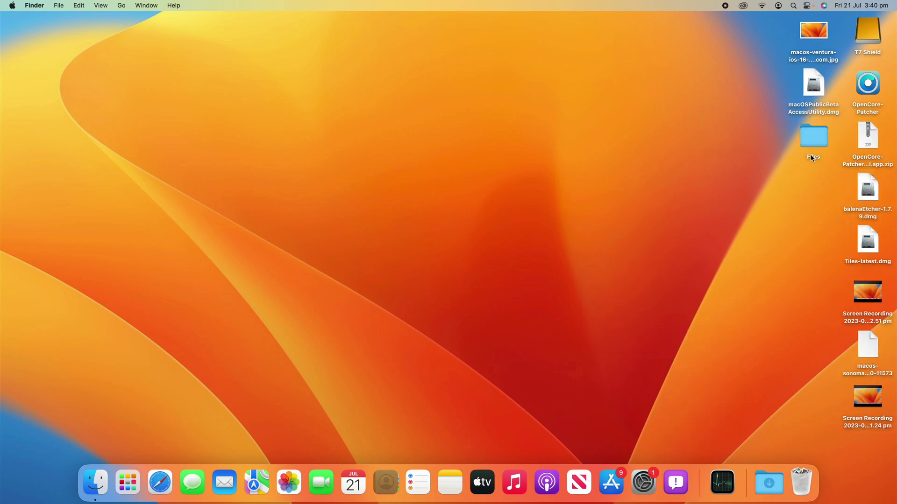
{"action": "key", "text": "super+z"}
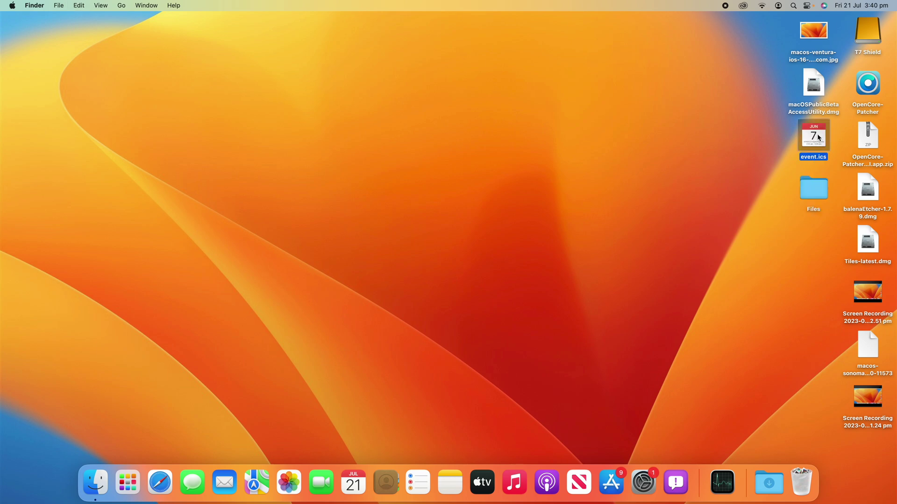
{"action": "left_click_drag", "start_coordinate": [864, 141], "coordinate": [800, 244]}
{"action": "left_click_drag", "start_coordinate": [863, 142], "coordinate": [537, 123]}
{"action": "left_click", "coordinate": [813, 87]}
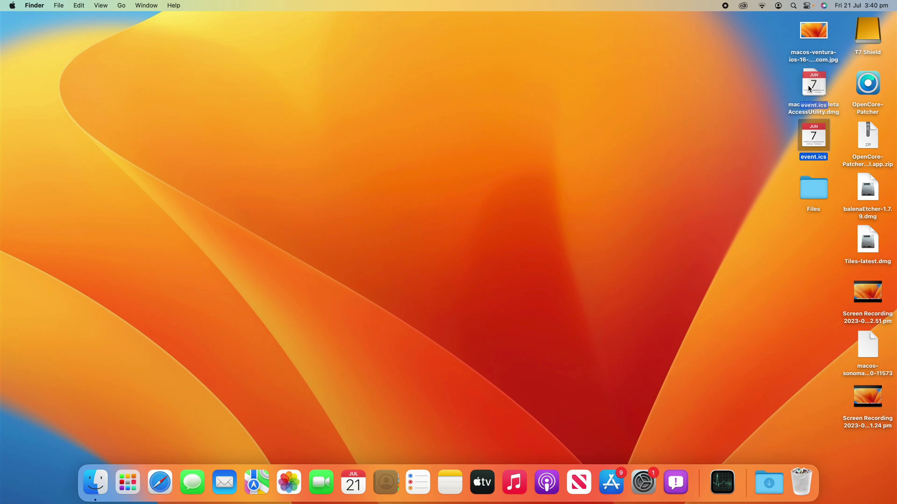
{"action": "mouse_move", "coordinate": [810, 89]}
{"action": "left_mouse_down"}
{"action": "mouse_move", "coordinate": [706, 105]}
{"action": "mouse_move", "coordinate": [812, 86]}
{"action": "left_mouse_up"}
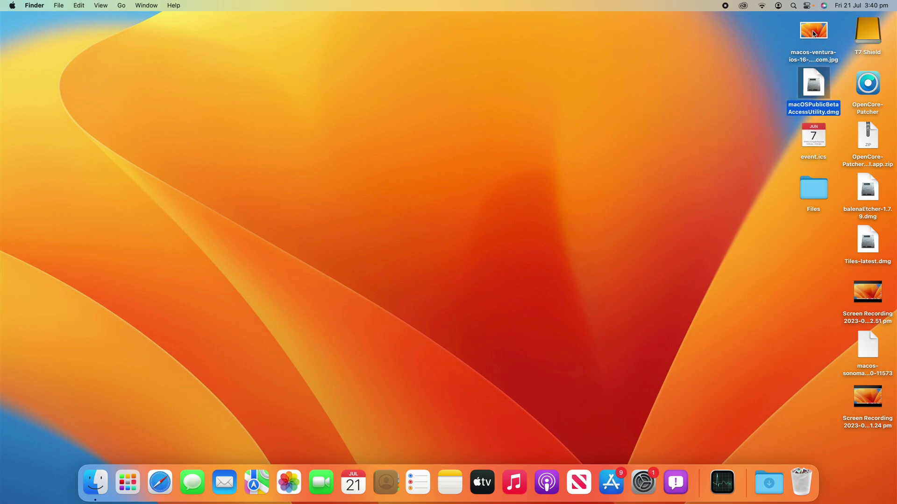
Step: Set Sort By back to Snap to Grid
{"action": "right_click", "coordinate": [525, 176]}
{"action": "mouse_move", "coordinate": [564, 232]}
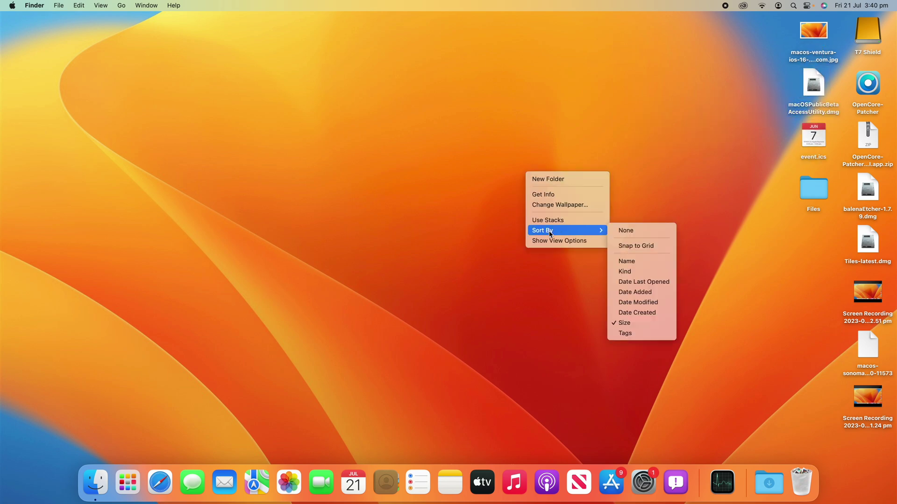
{"action": "left_click", "coordinate": [632, 246]}
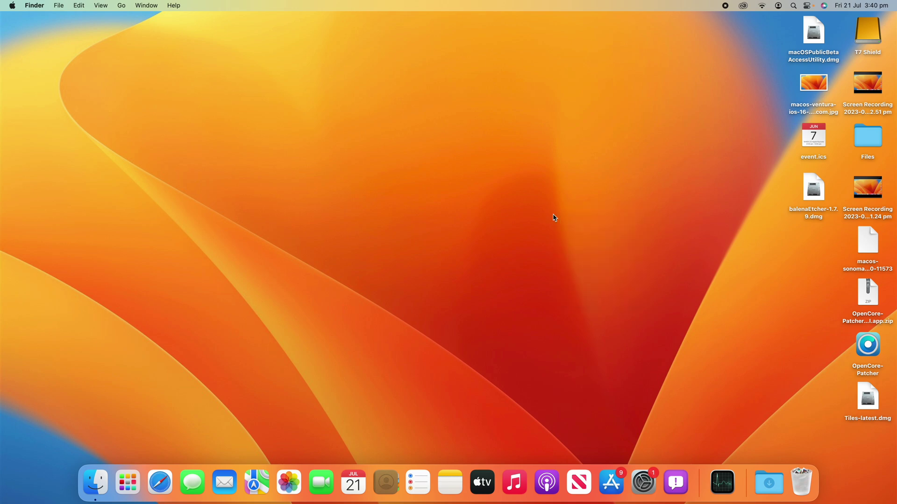
{"action": "right_click", "coordinate": [556, 214]}
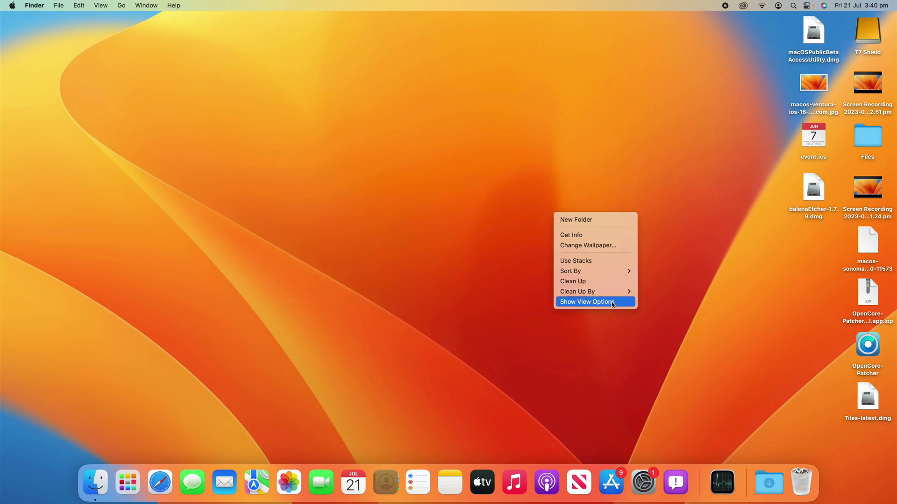
{"action": "left_click", "coordinate": [621, 302]}
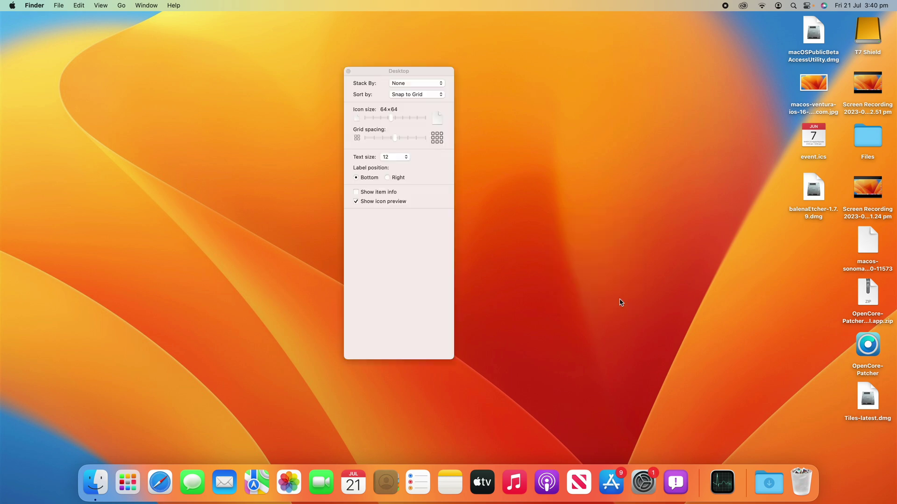
{"action": "left_click", "coordinate": [416, 71]}
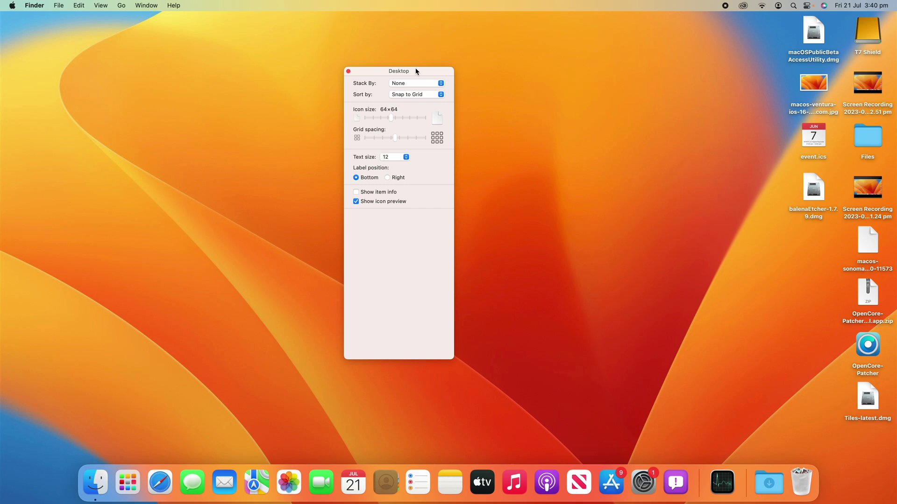
{"action": "left_click", "coordinate": [398, 84]}
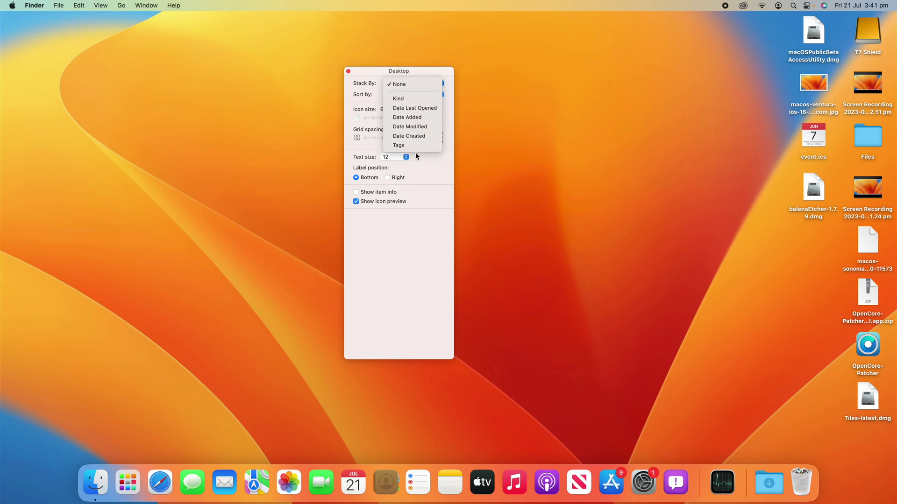
{"action": "left_click", "coordinate": [384, 82]}
{"action": "left_click", "coordinate": [404, 97]}
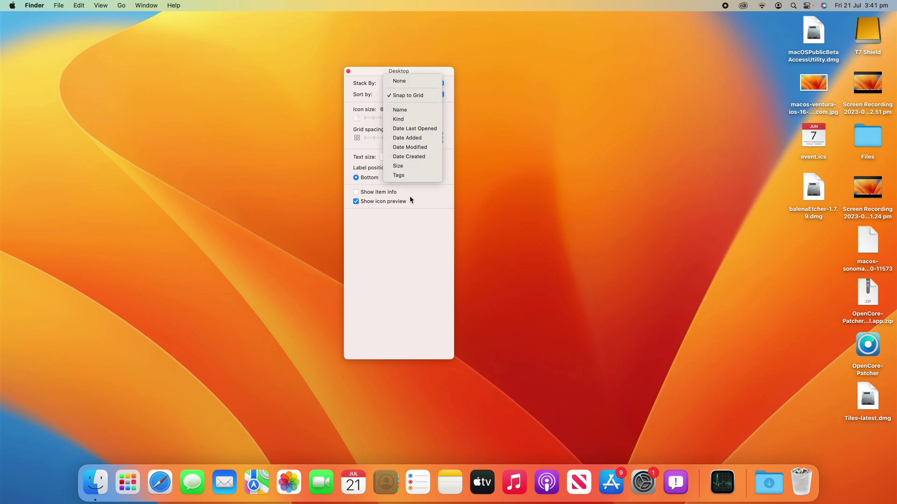
{"action": "left_click", "coordinate": [395, 280]}
{"action": "left_click", "coordinate": [411, 84]}
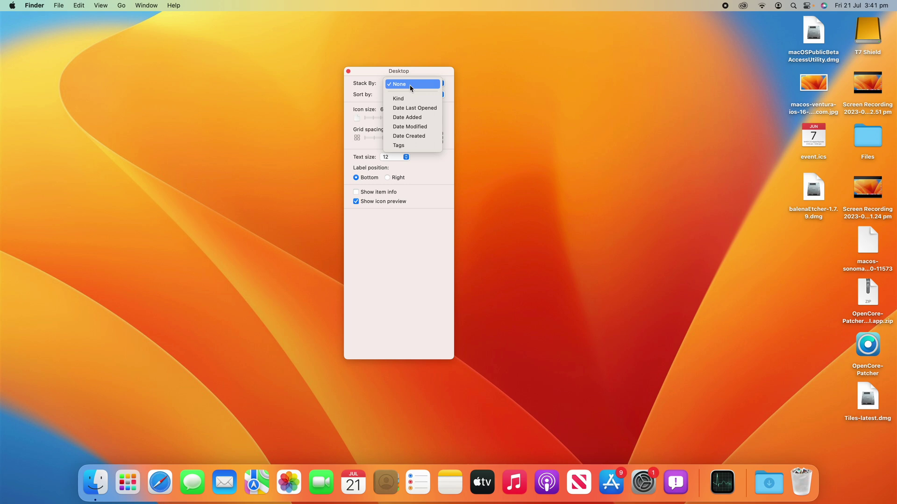
Step: Try the Icon size slider at 128×128 and smaller, then grid spacing at maximum and minimum
{"action": "left_click", "coordinate": [417, 248]}
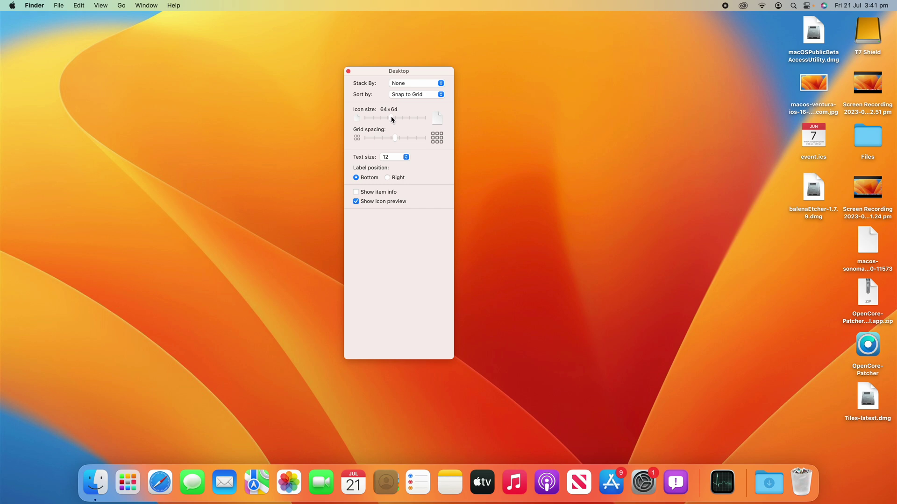
{"action": "left_click_drag", "start_coordinate": [379, 109], "coordinate": [402, 109]}
{"action": "left_click_drag", "start_coordinate": [391, 118], "coordinate": [430, 120]}
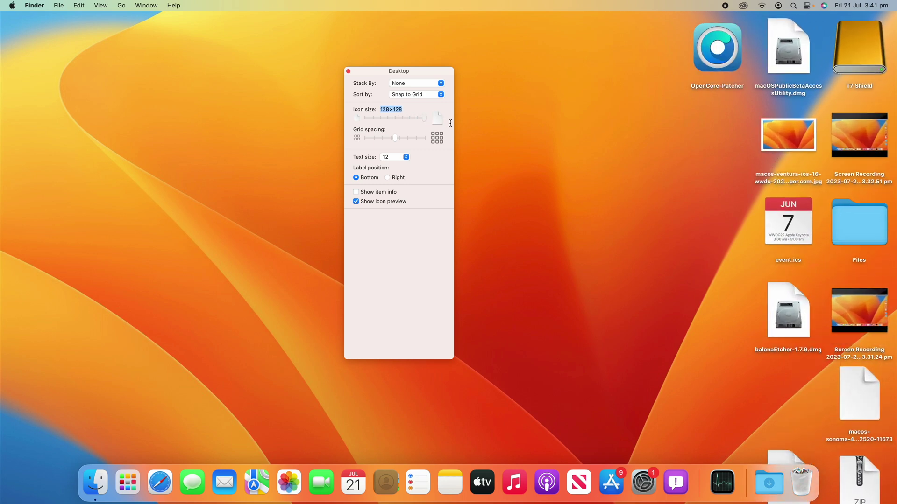
{"action": "left_click_drag", "start_coordinate": [424, 118], "coordinate": [394, 140]}
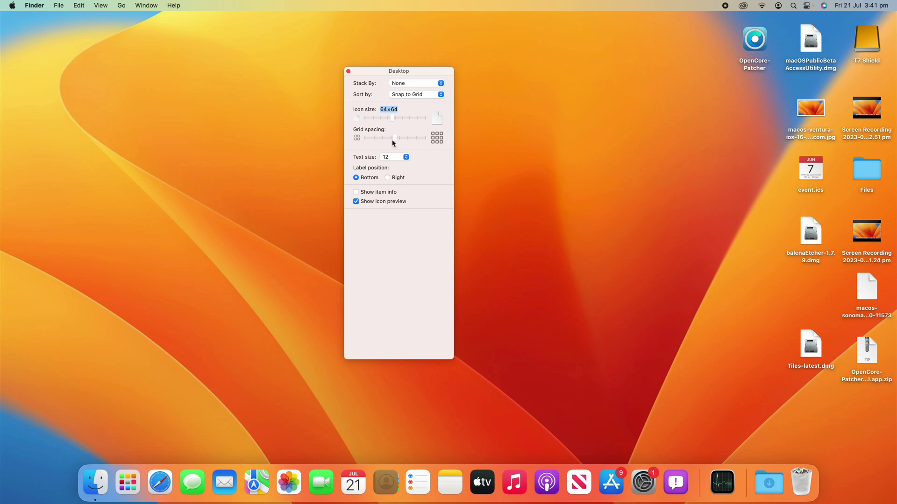
{"action": "left_click_drag", "start_coordinate": [395, 140], "coordinate": [443, 145]}
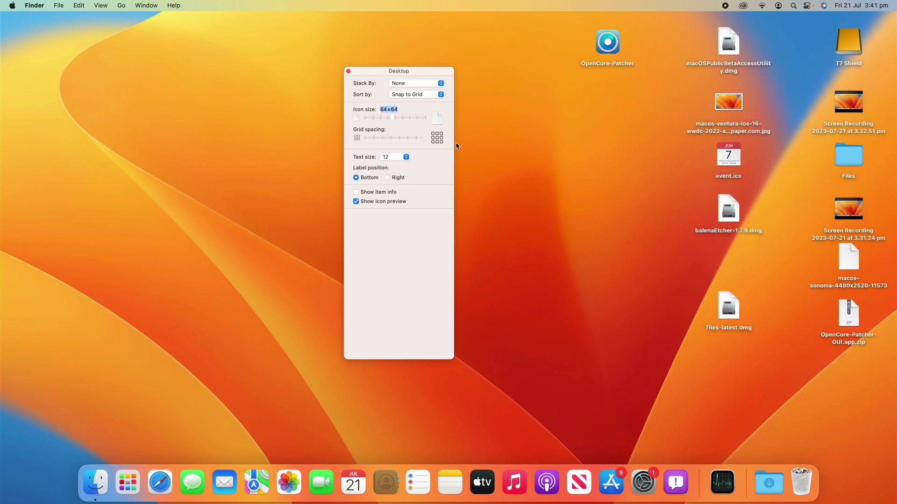
{"action": "left_click_drag", "start_coordinate": [504, 151], "coordinate": [395, 140]}
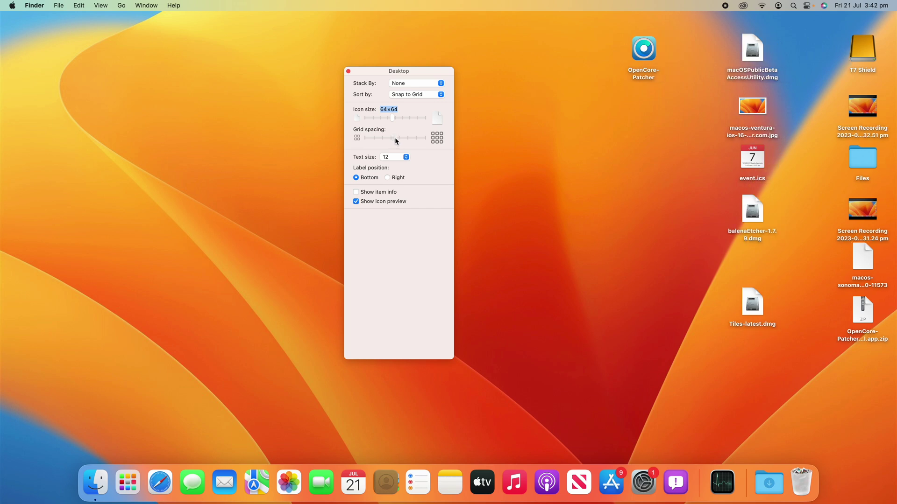
Step: Clean Up the desktop, then arrange icons into two right columns with event.ics and Tiles-latest.dmg lowest
{"action": "right_click", "coordinate": [559, 156]}
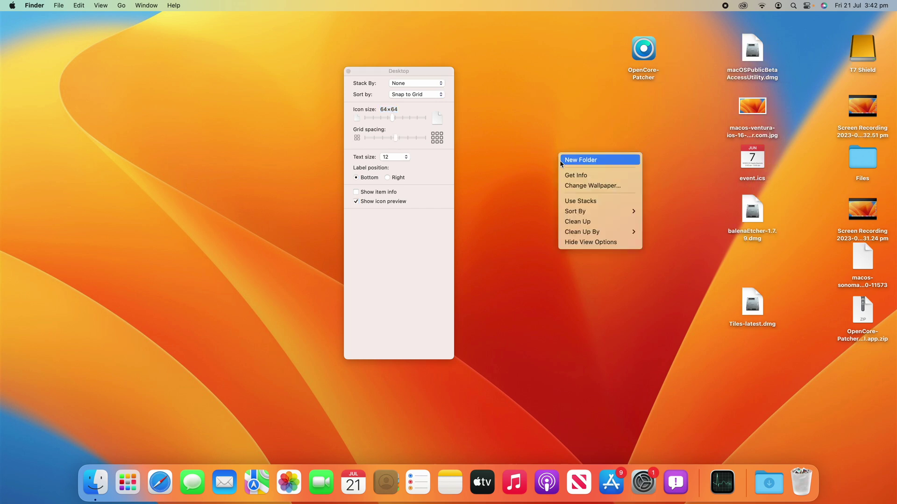
{"action": "left_click", "coordinate": [580, 224]}
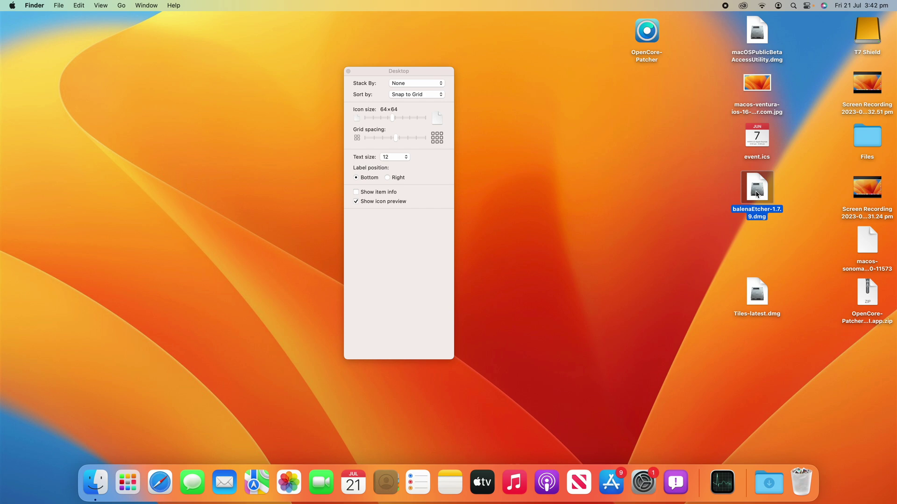
{"action": "left_click_drag", "start_coordinate": [756, 191], "coordinate": [811, 191]}
{"action": "left_click_drag", "start_coordinate": [757, 140], "coordinate": [867, 348]}
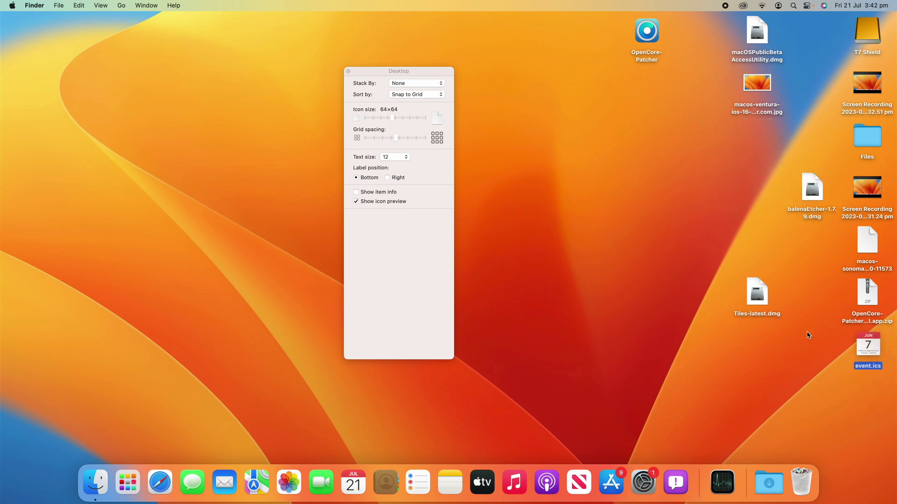
{"action": "left_click_drag", "start_coordinate": [757, 296], "coordinate": [862, 396]}
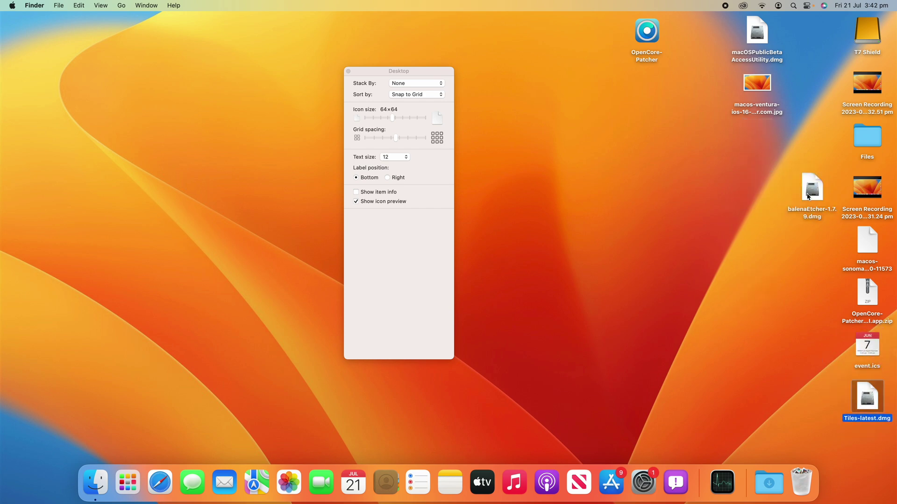
{"action": "left_click_drag", "start_coordinate": [811, 191], "coordinate": [812, 26]}
{"action": "left_click_drag", "start_coordinate": [756, 30], "coordinate": [812, 83]}
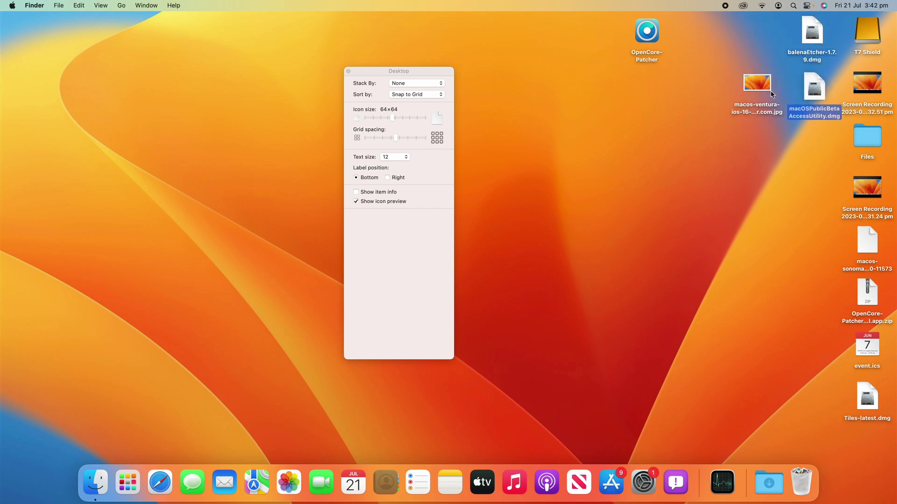
{"action": "left_click_drag", "start_coordinate": [756, 82], "coordinate": [812, 135]}
{"action": "left_click_drag", "start_coordinate": [657, 35], "coordinate": [822, 187]}
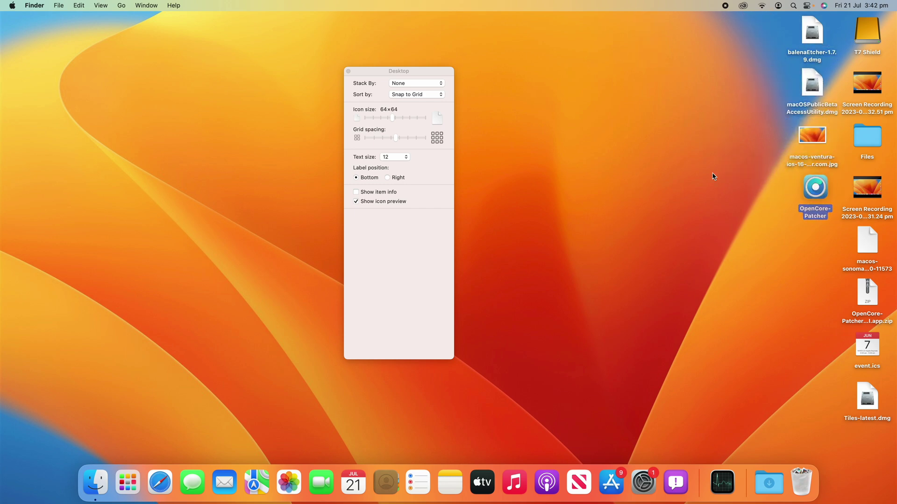
{"action": "left_click", "coordinate": [719, 231]}
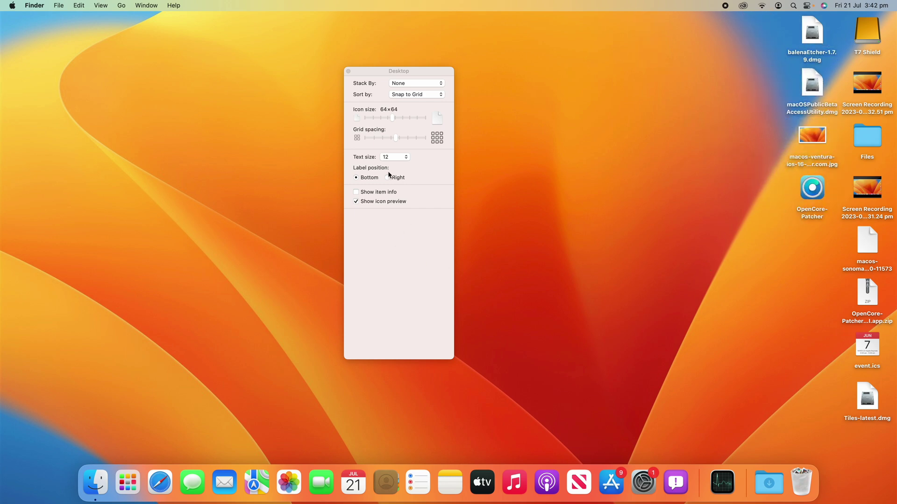
{"action": "left_click", "coordinate": [393, 156]}
{"action": "left_click", "coordinate": [388, 140]}
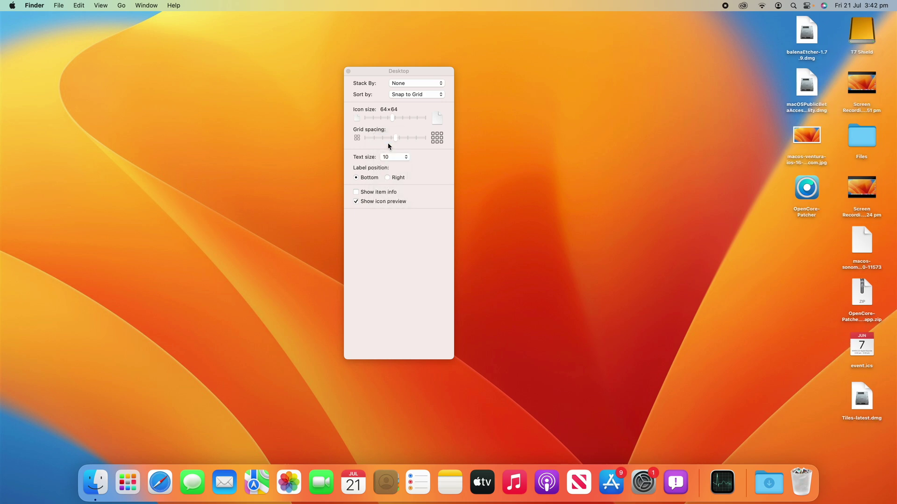
{"action": "left_click", "coordinate": [388, 157]}
{"action": "left_click", "coordinate": [389, 214]}
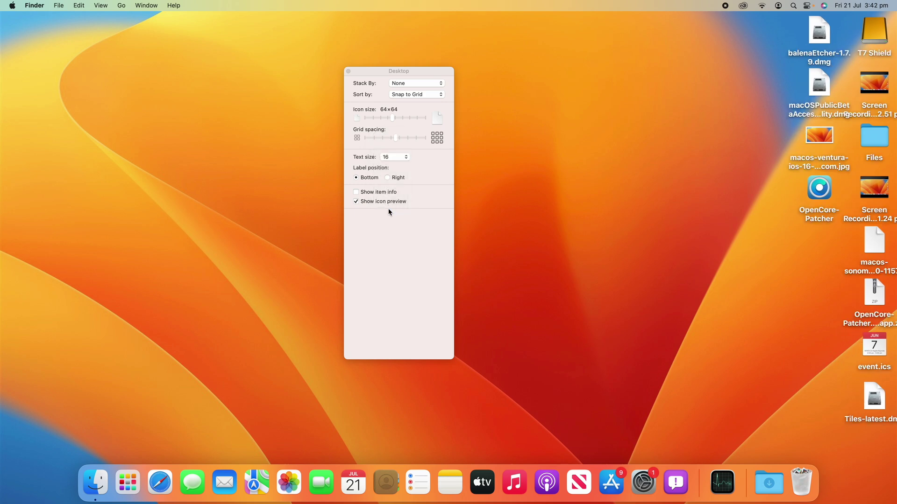
{"action": "left_click", "coordinate": [392, 158]}
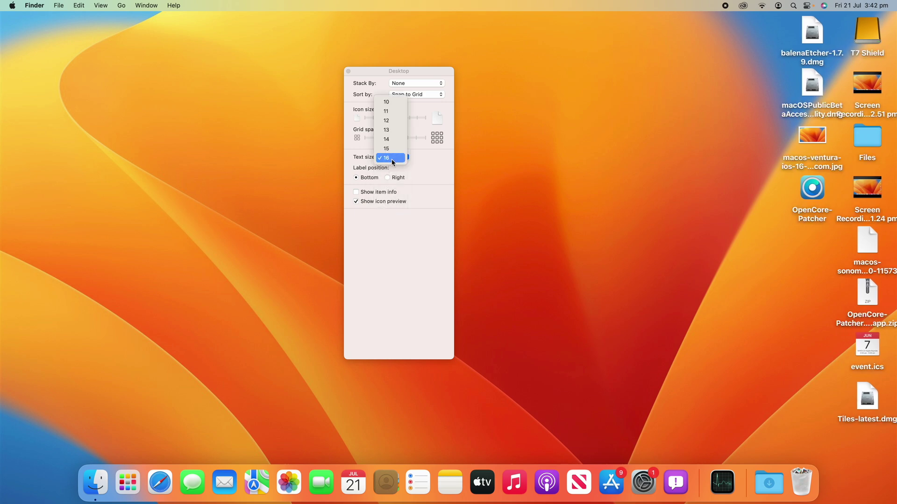
{"action": "left_click", "coordinate": [392, 120]}
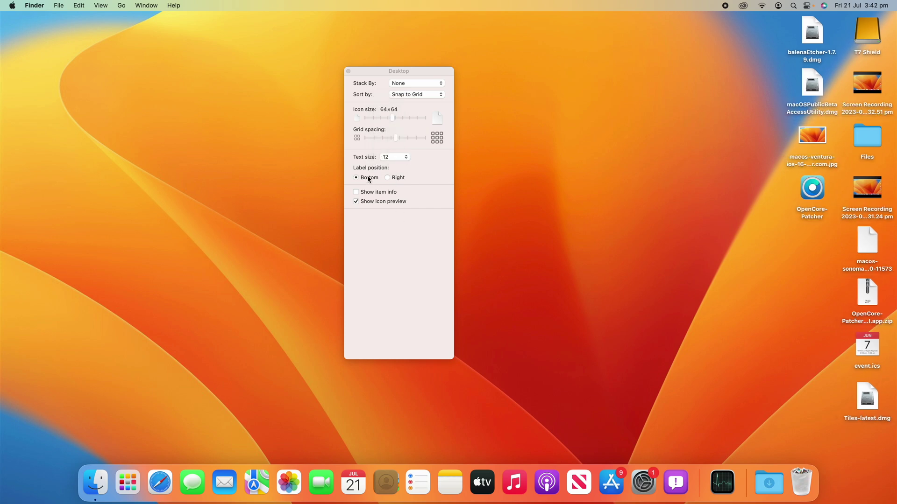
{"action": "left_click", "coordinate": [399, 178]}
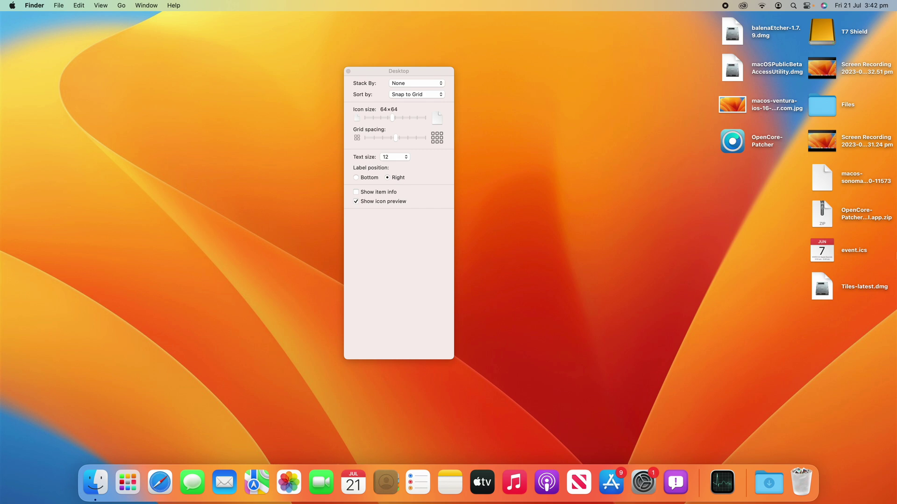
{"action": "left_click_drag", "start_coordinate": [880, 367], "coordinate": [812, 200]}
{"action": "left_click", "coordinate": [840, 84]}
{"action": "left_click", "coordinate": [820, 114]}
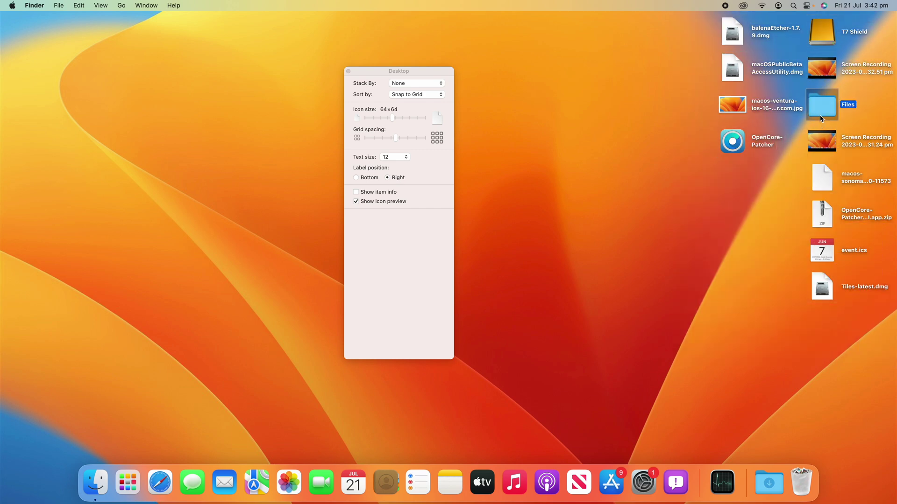
{"action": "left_click", "coordinate": [763, 192]}
{"action": "left_click", "coordinate": [363, 181]}
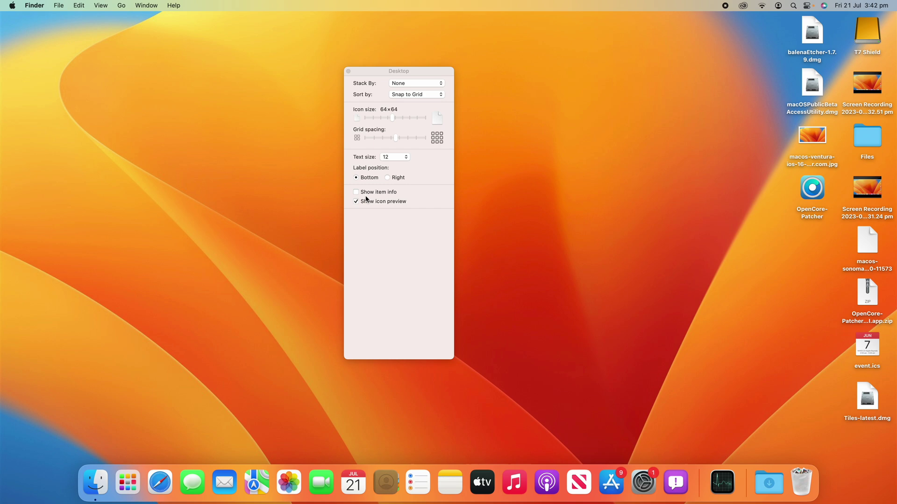
{"action": "left_click", "coordinate": [366, 195]}
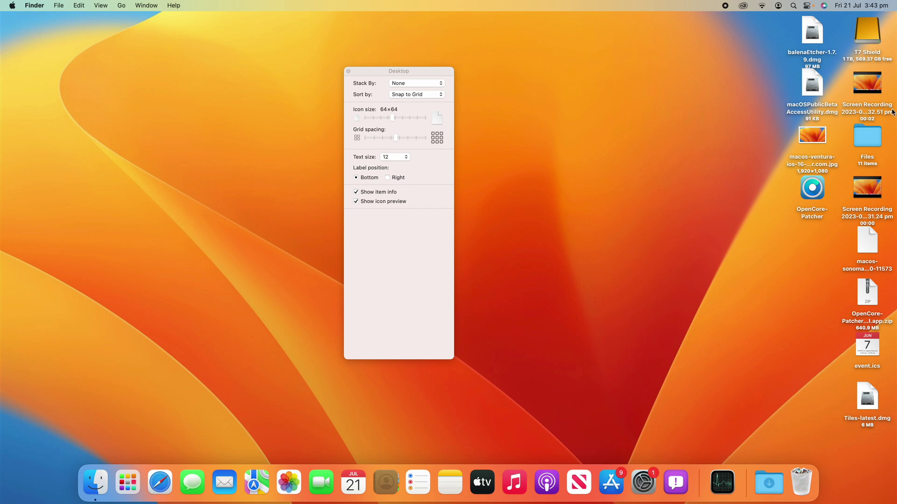
{"action": "left_click", "coordinate": [373, 192]}
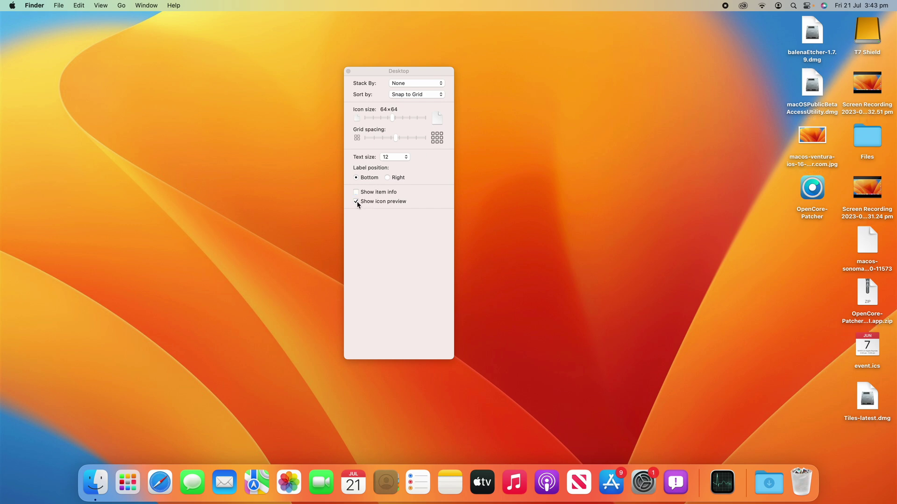
{"action": "left_click", "coordinate": [357, 203]}
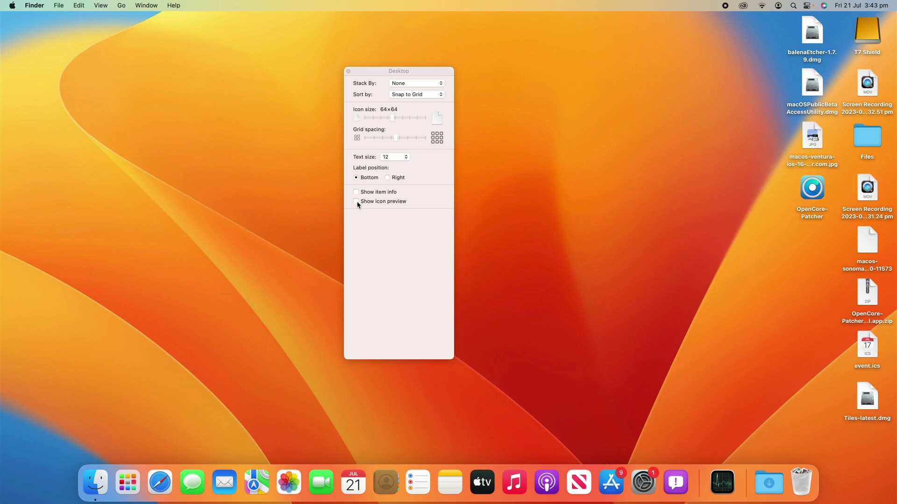
{"action": "left_click", "coordinate": [358, 203]}
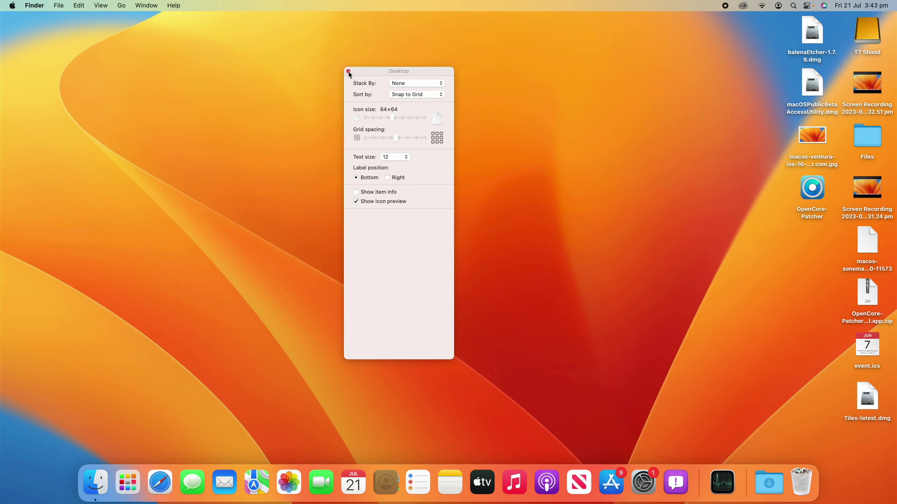
Step: Shift the Desktop view options panel up-left and bring up the desktop's shortcut menu
{"action": "left_click_drag", "start_coordinate": [356, 73], "coordinate": [326, 65]}
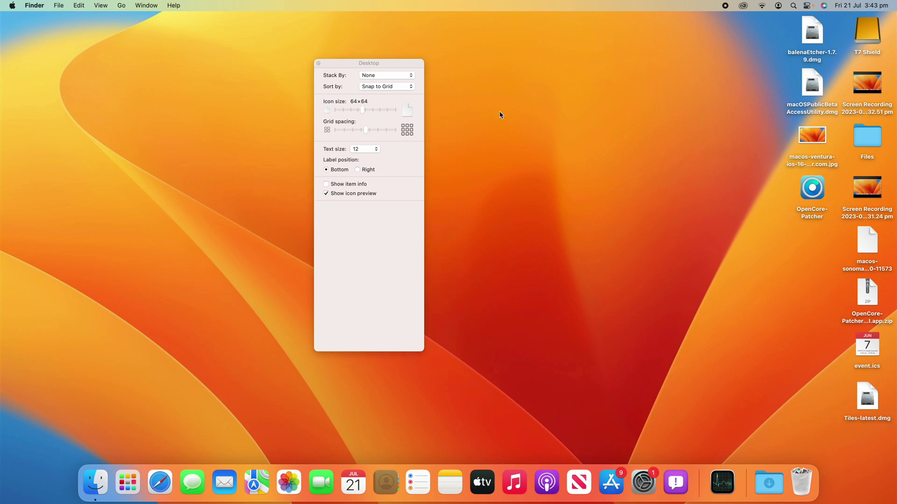
{"action": "right_click", "coordinate": [524, 123]}
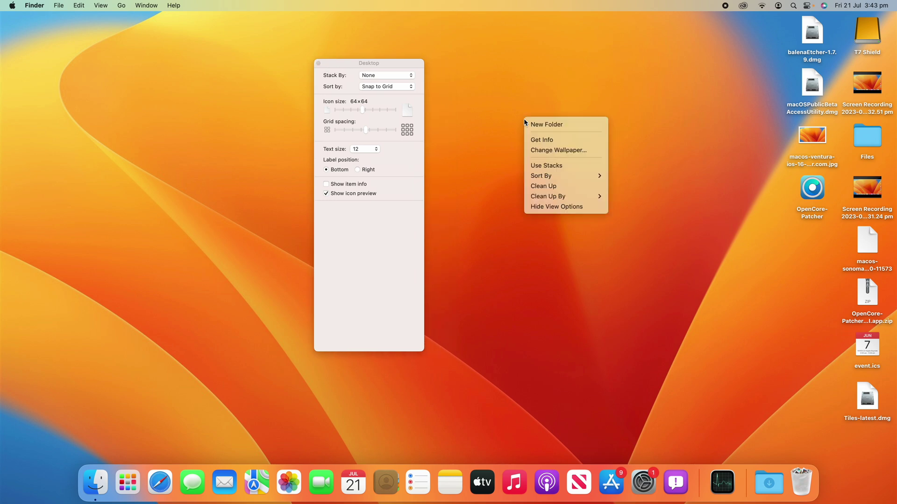